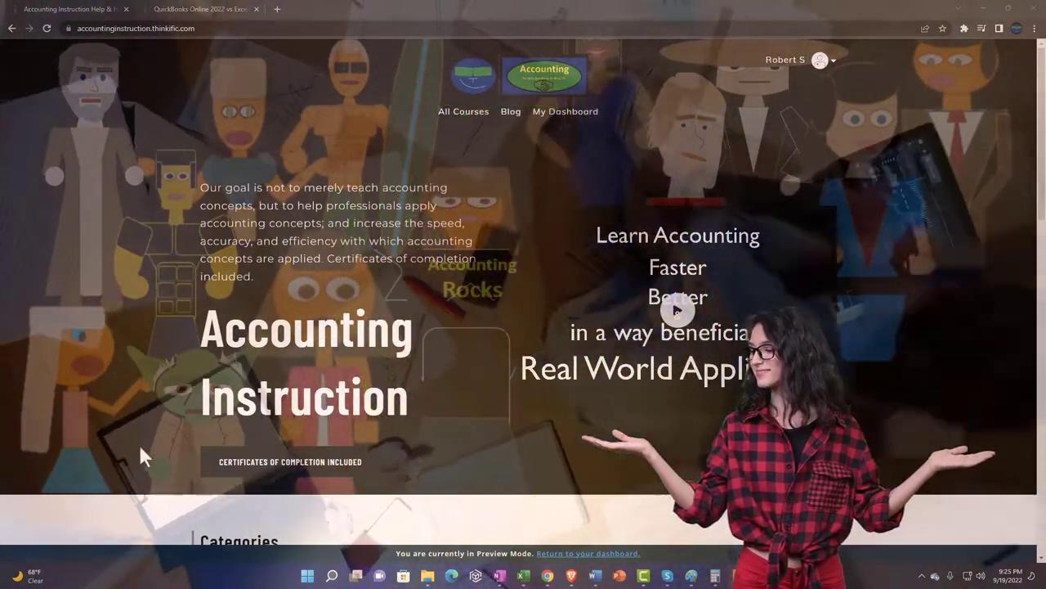
# Step: Browse the course categories on the Accounting Instruction site and view the lesson list of the QuickBooks Online 2022 course
pyautogui.scroll(-2, 144, 455)
pyautogui.scroll(-5, 144, 454)
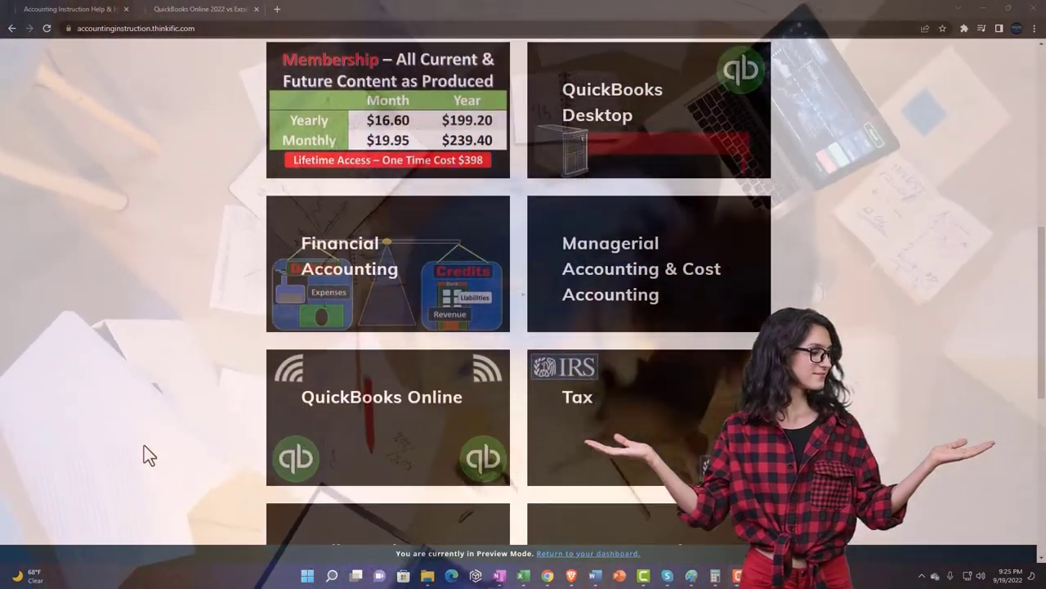
pyautogui.scroll(-6, 144, 448)
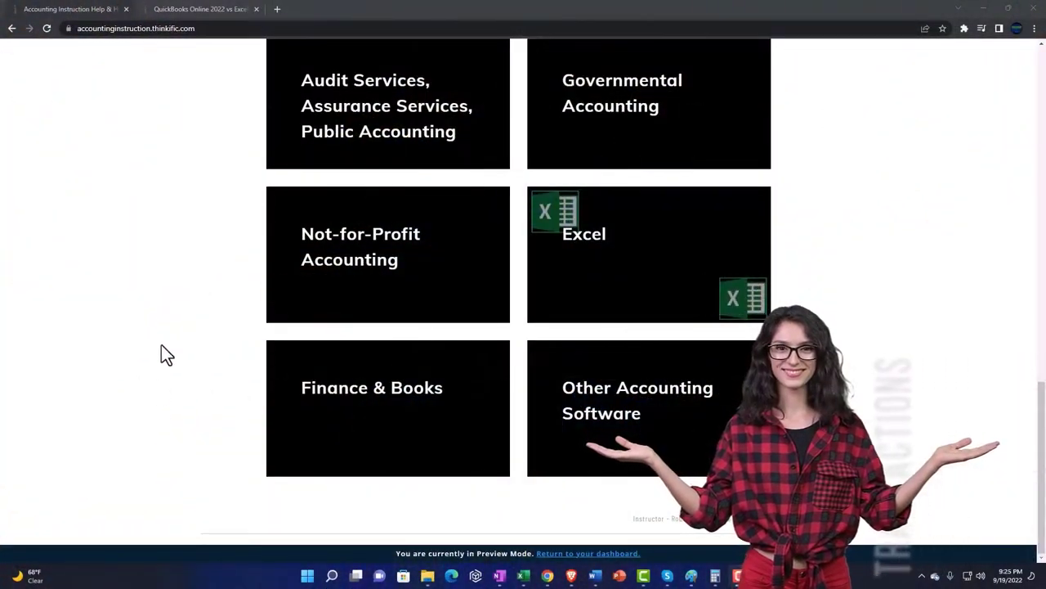
pyautogui.click(188, 9)
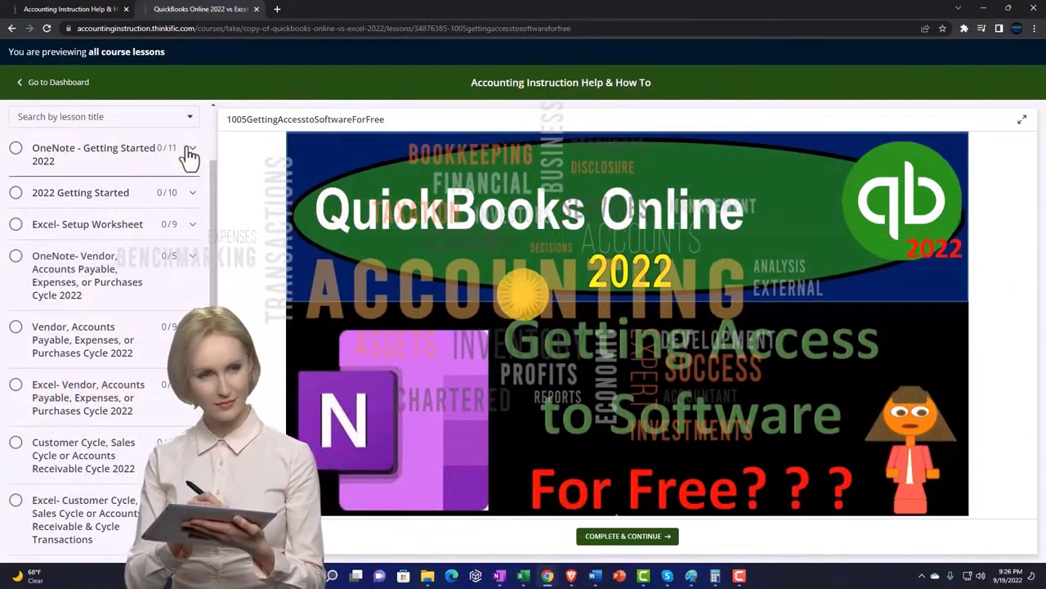
pyautogui.click(190, 152)
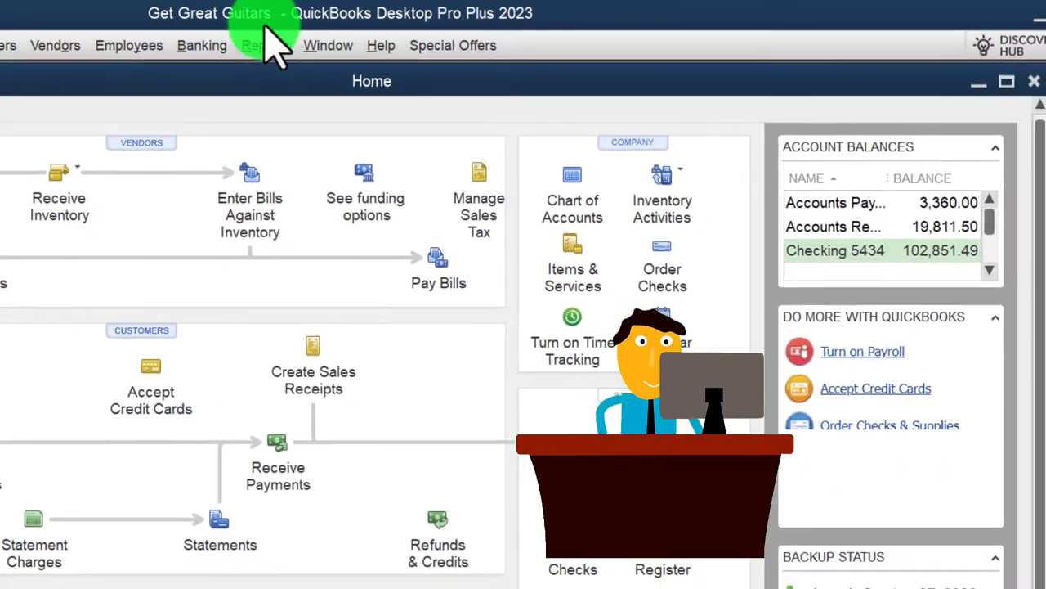
# Step: Switch to QuickBooks Desktop, maximize the Home window and check that the Open Window List is enabled
pyautogui.click(1004, 82)
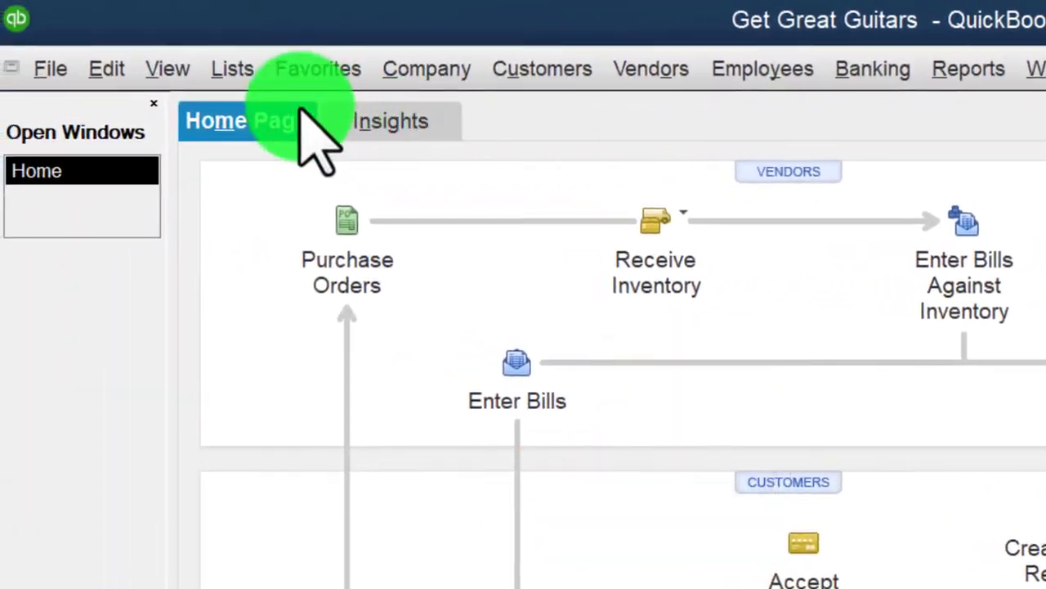
pyautogui.click(168, 68)
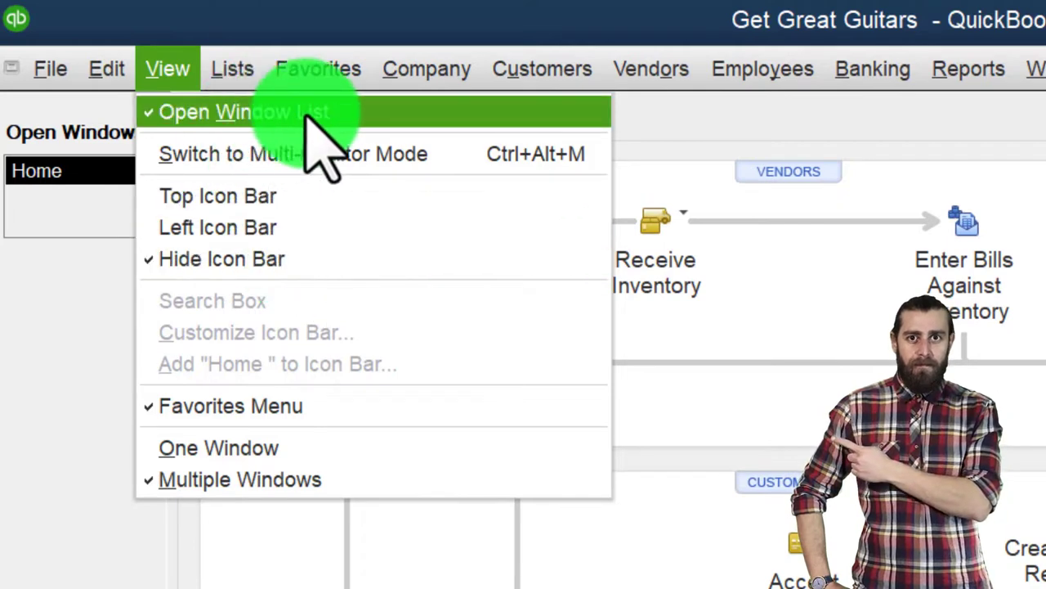
pyautogui.click(83, 300)
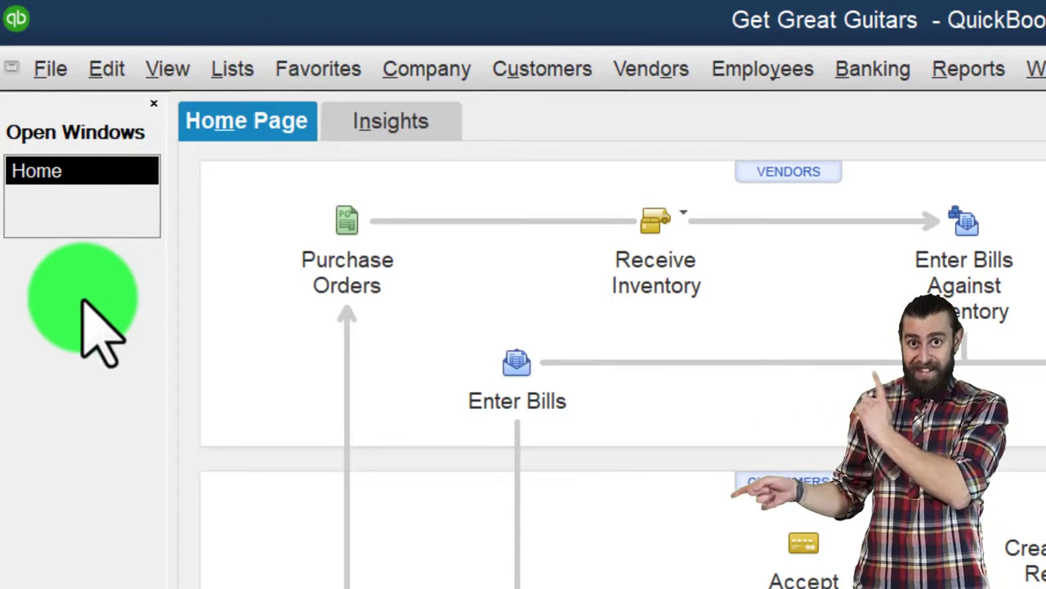
# Step: Open the Profit & Loss Standard report for the period 01/01/2023 to 12/31/2023
pyautogui.click(981, 70)
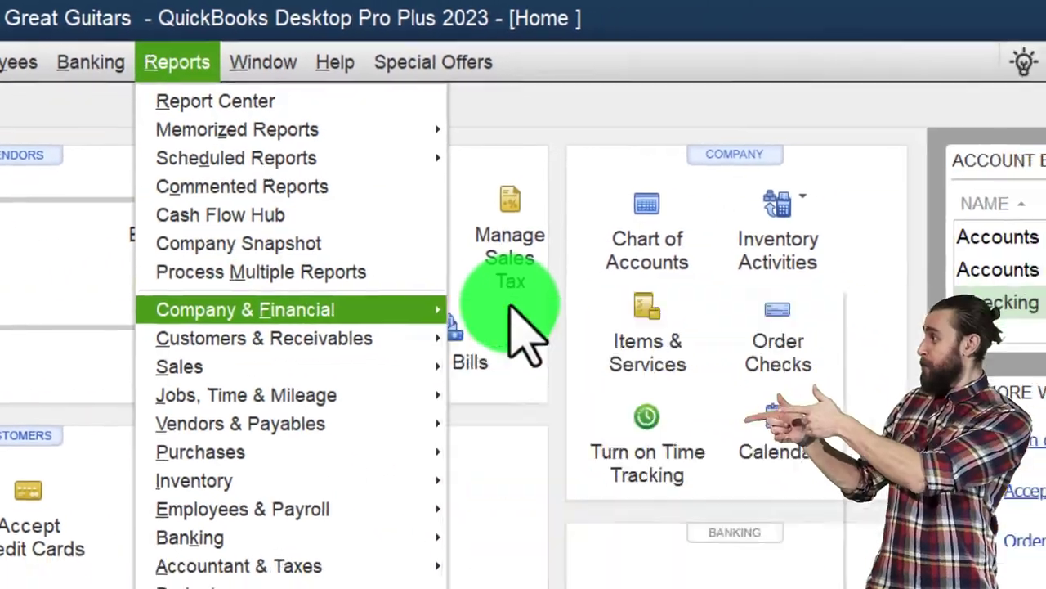
pyautogui.click(510, 305)
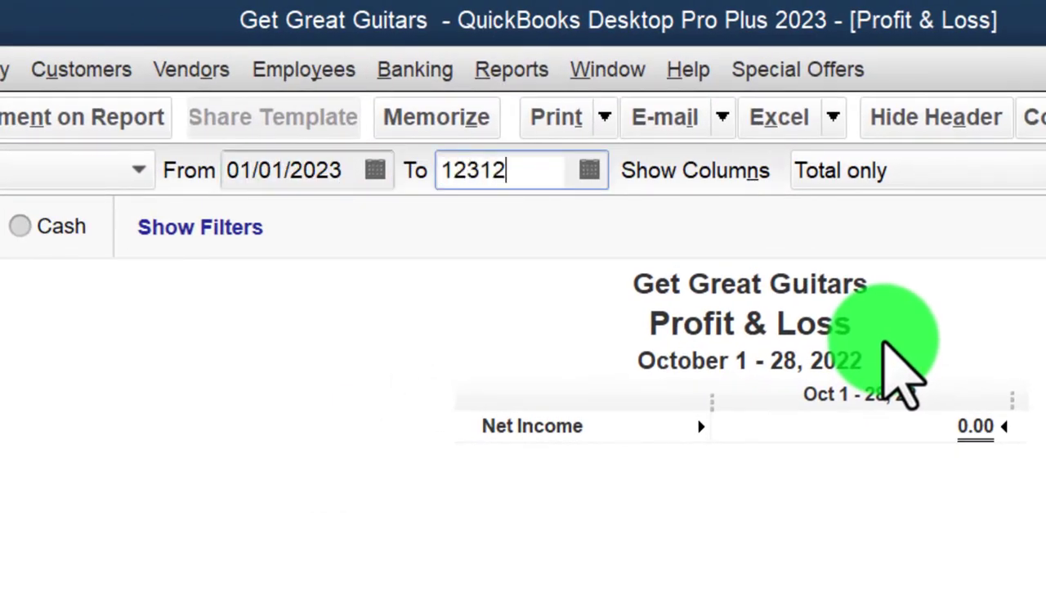
pyautogui.press('Tab')
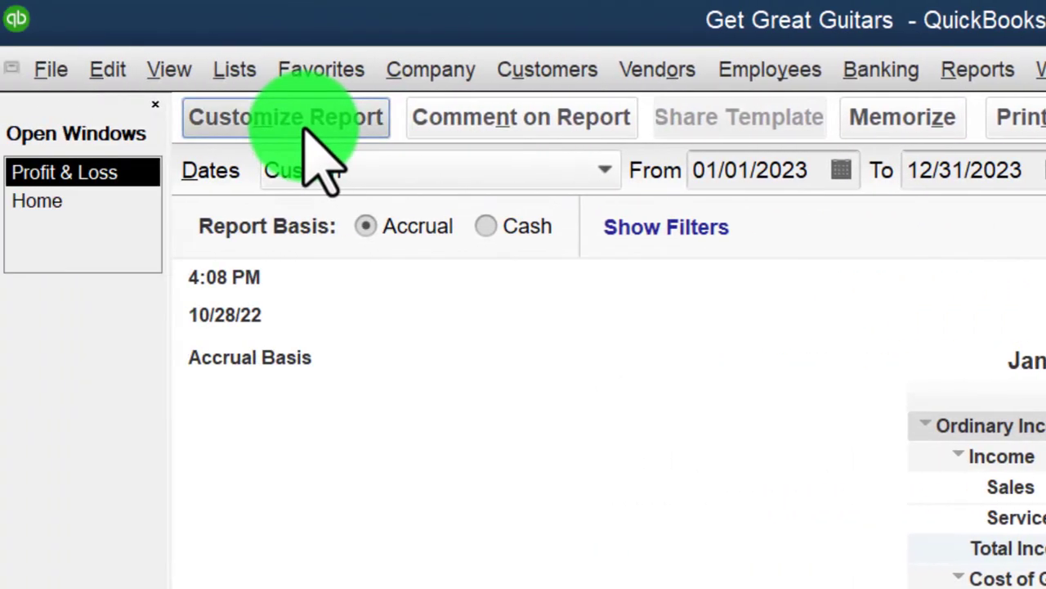
# Step: Enlarge the column label font of the Profit & Loss report and apply the change to all related fonts
pyautogui.click(306, 123)
pyautogui.click(686, 90)
pyautogui.click(602, 533)
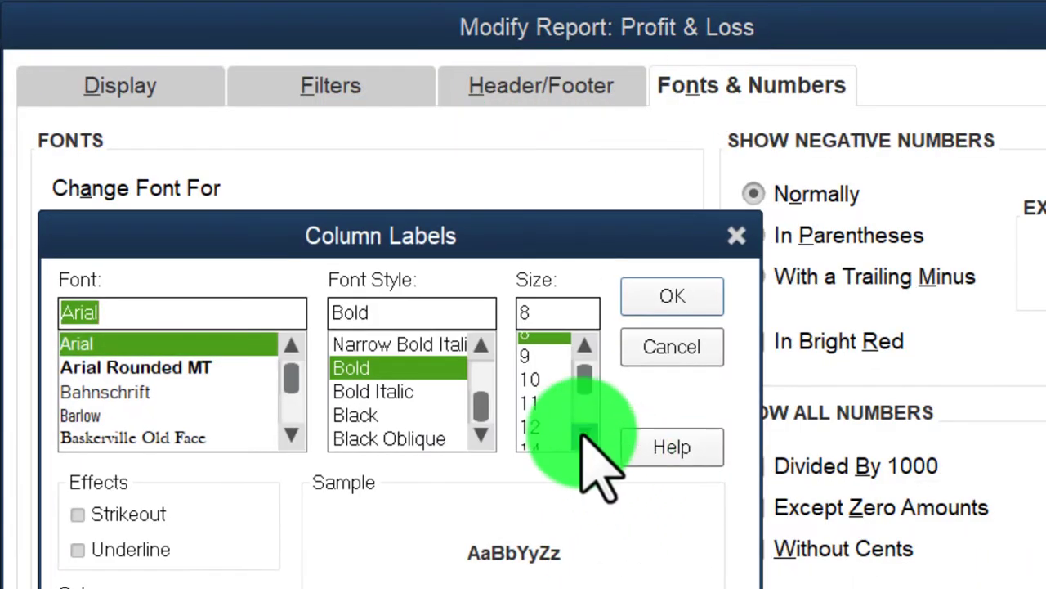
pyautogui.click(583, 434)
pyautogui.click(672, 296)
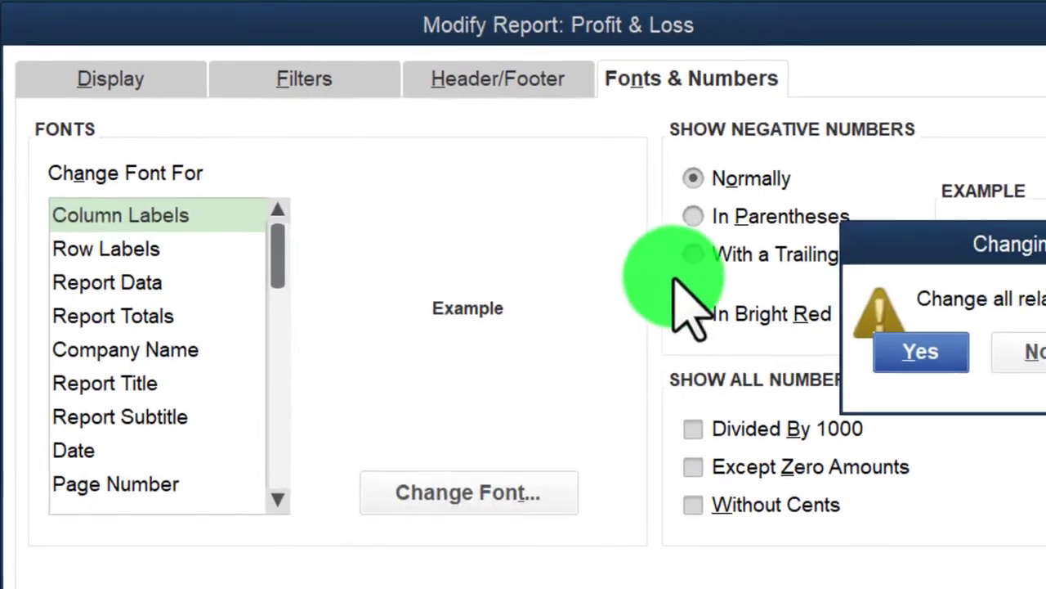
pyautogui.click(660, 250)
pyautogui.click(490, 533)
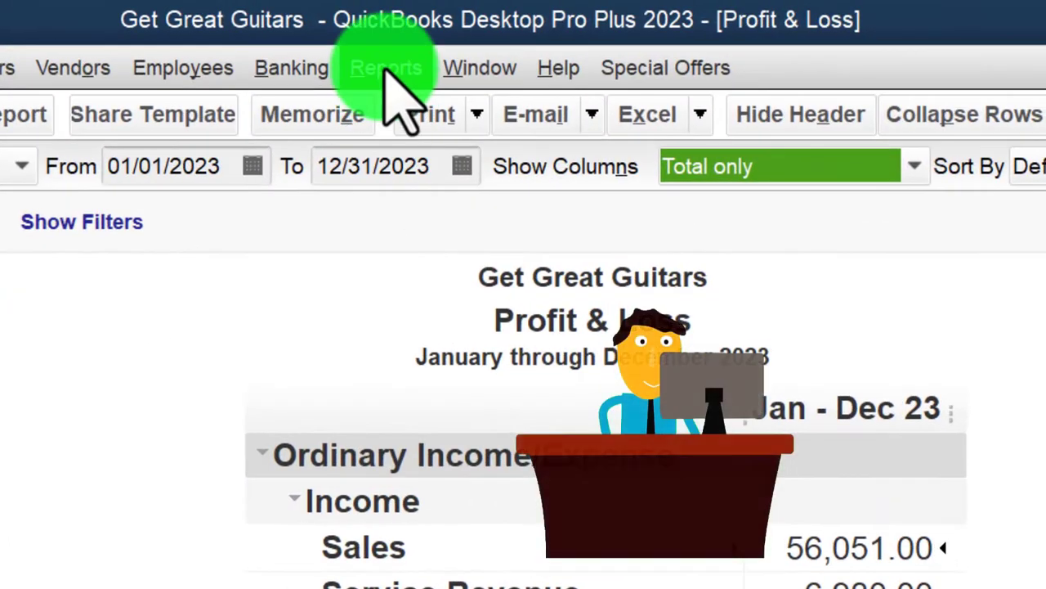
# Step: Open the Balance Sheet Standard report and customize its date range to 01/01/2023 through 12/31/2023
pyautogui.click(386, 68)
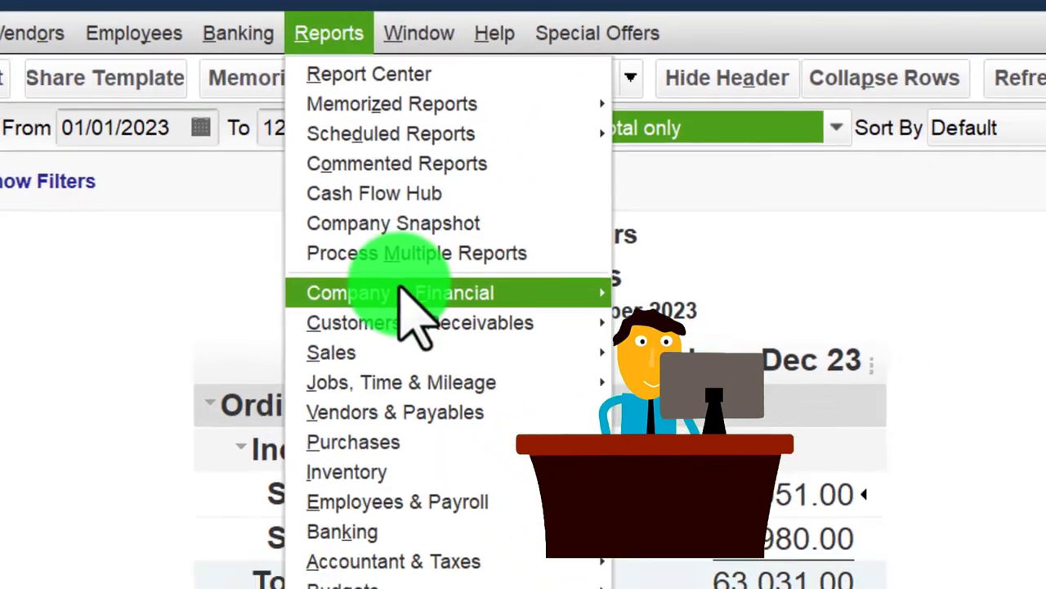
pyautogui.moveTo(490, 338)
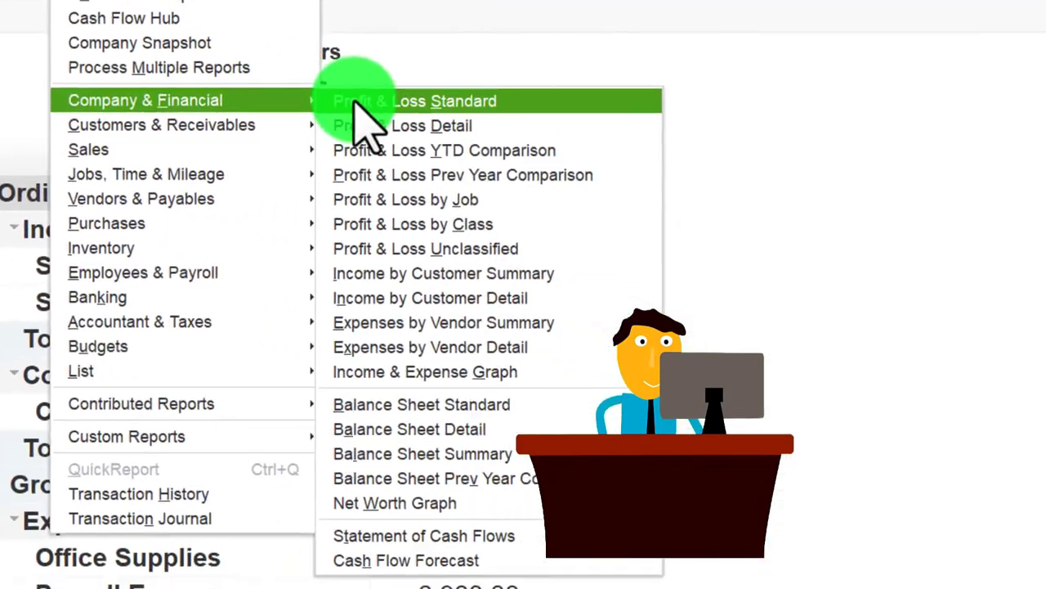
pyautogui.click(544, 404)
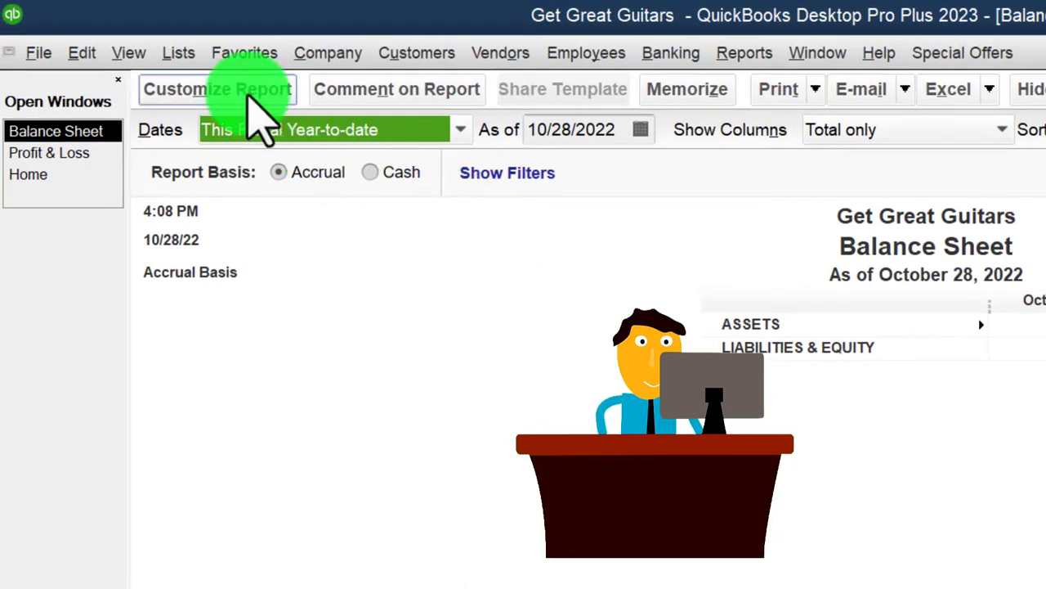
pyautogui.click(249, 103)
pyautogui.click(239, 148)
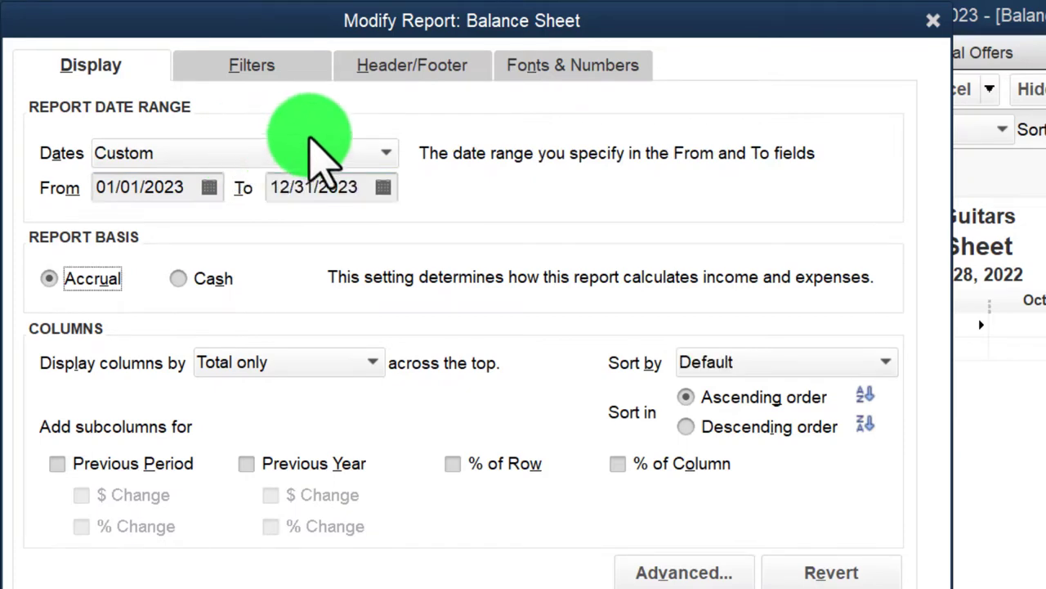
# Step: Set the Balance Sheet's column labels and all related fonts to size 14, and return to the Home page
pyautogui.click(539, 69)
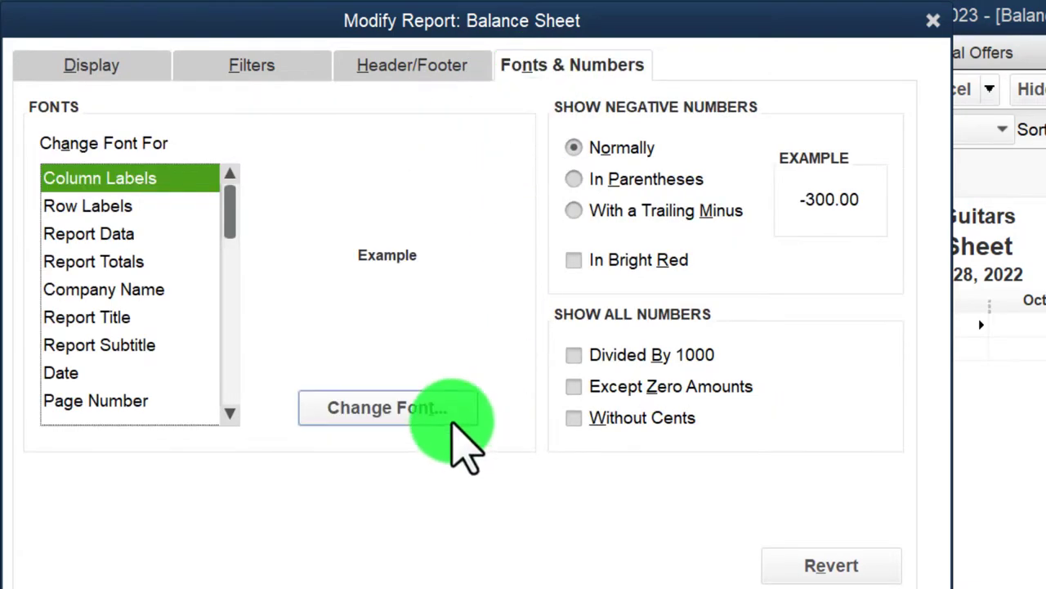
pyautogui.click(452, 423)
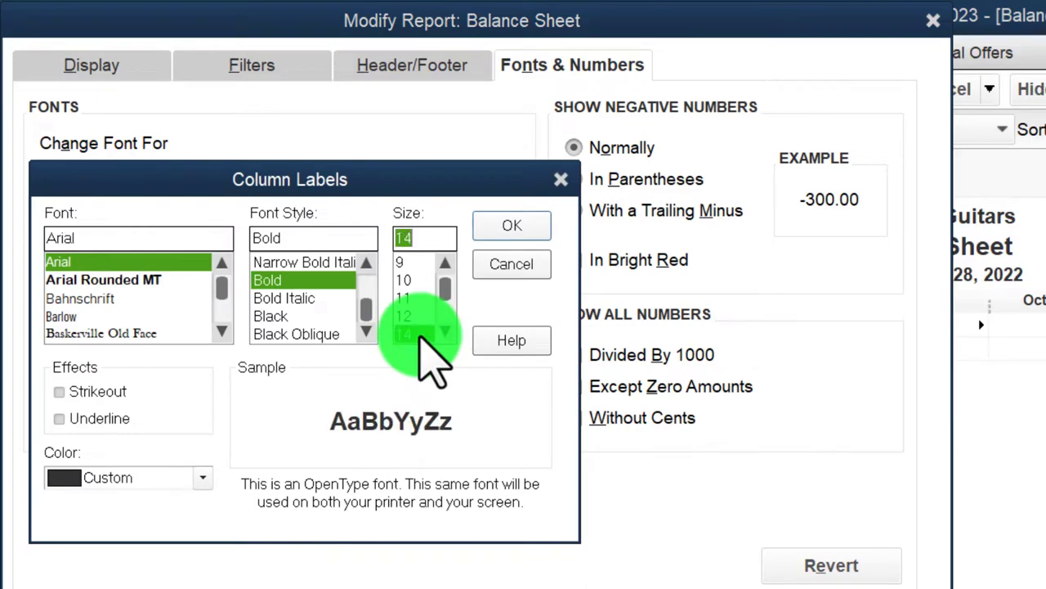
pyautogui.click(499, 226)
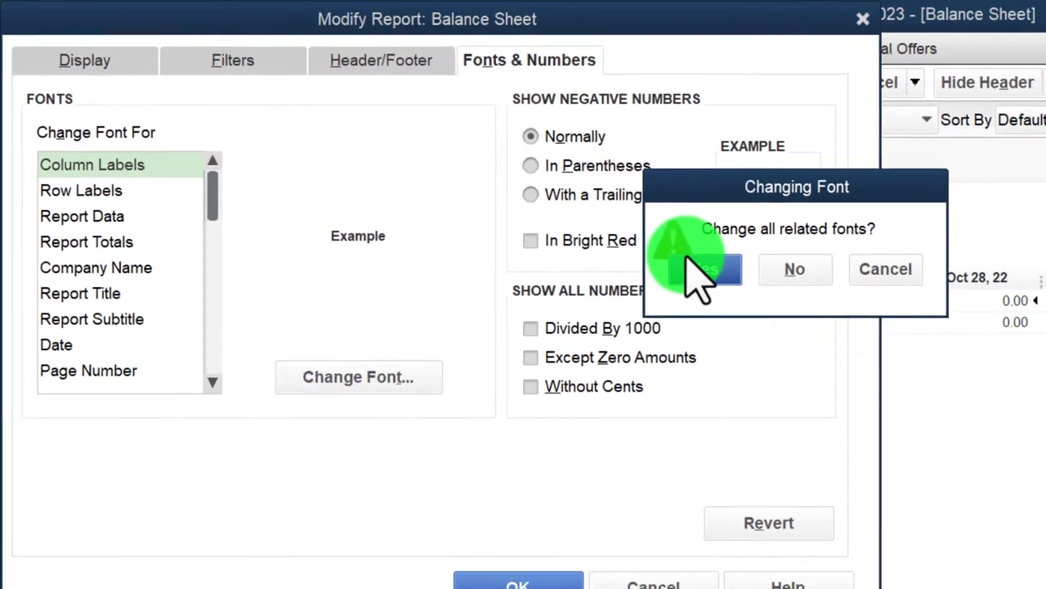
pyautogui.click(764, 292)
pyautogui.click(569, 586)
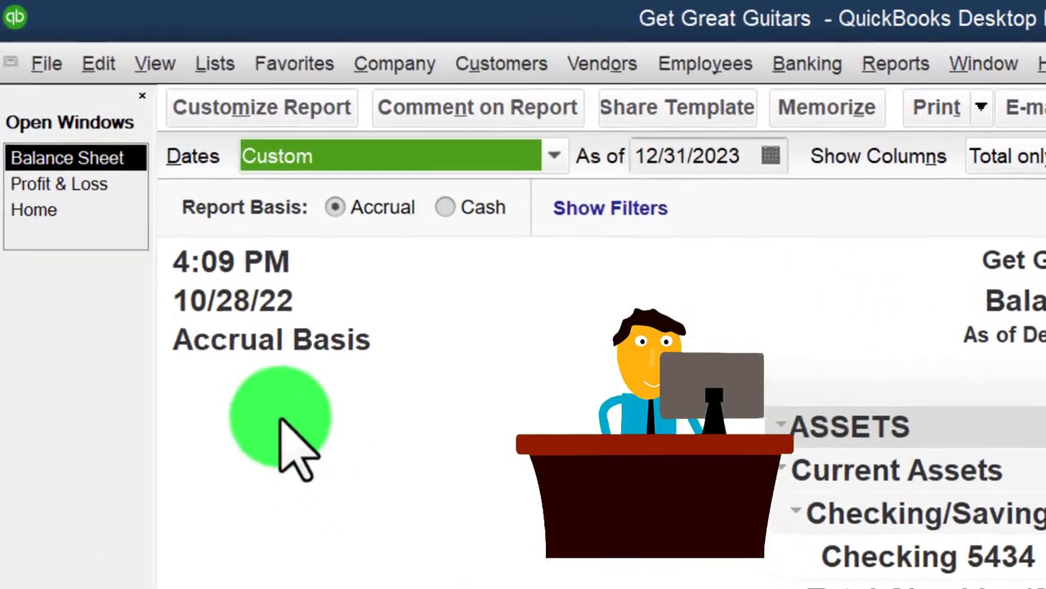
pyautogui.click(56, 214)
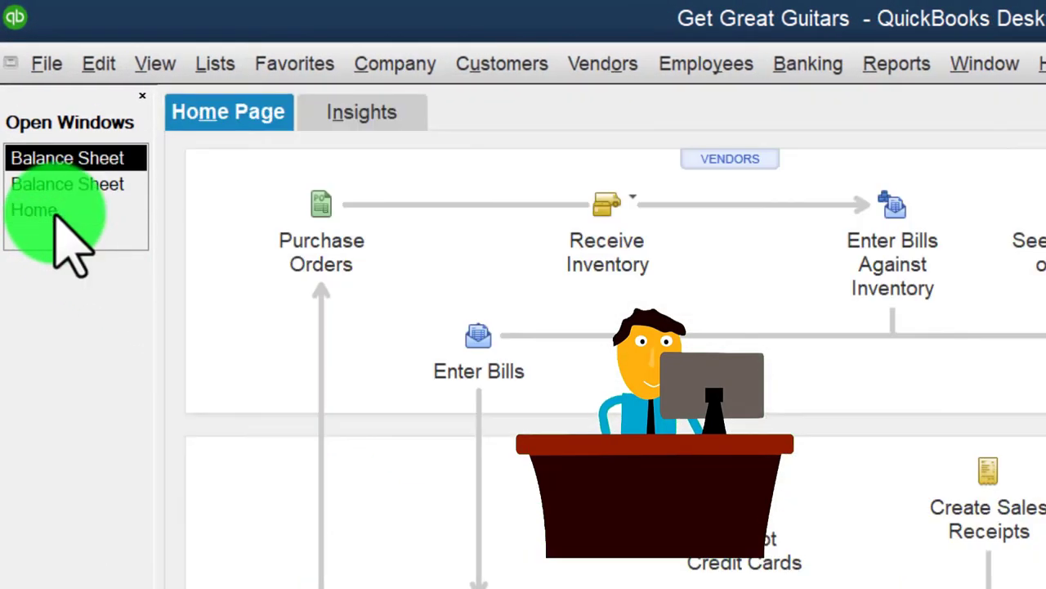
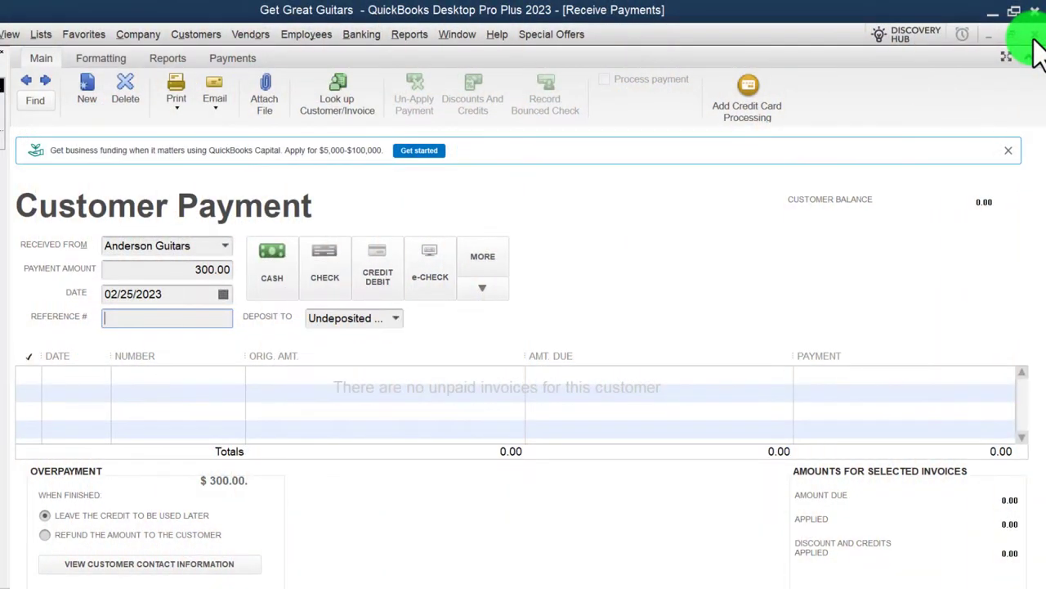
# Step: Close and record the 300.00 Anderson Guitars payment dated 02/25/2023, leaving the overpayment as a credit on the customer's account
pyautogui.click(1033, 40)
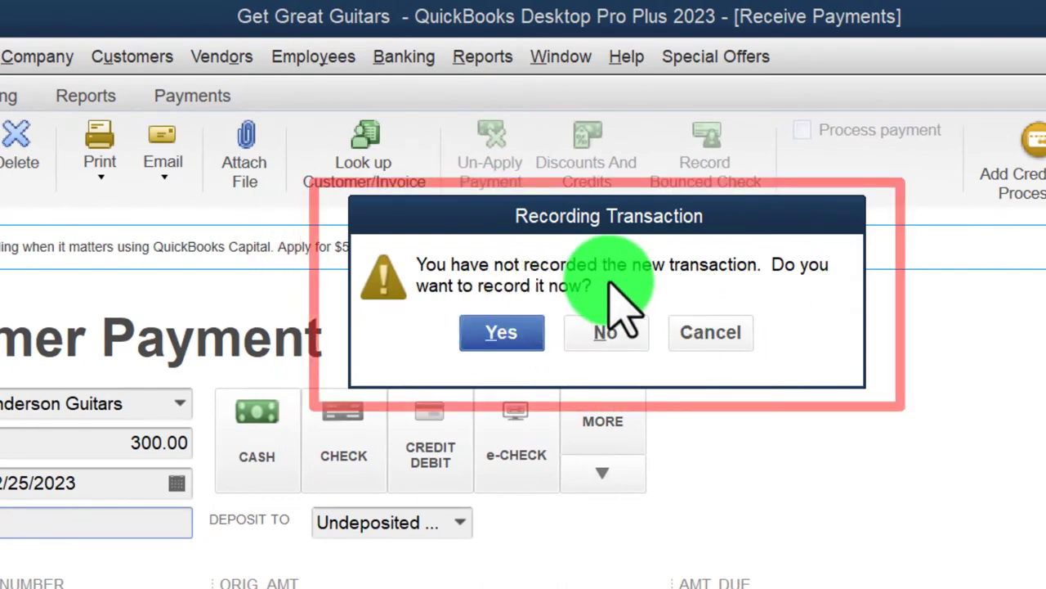
pyautogui.click(501, 333)
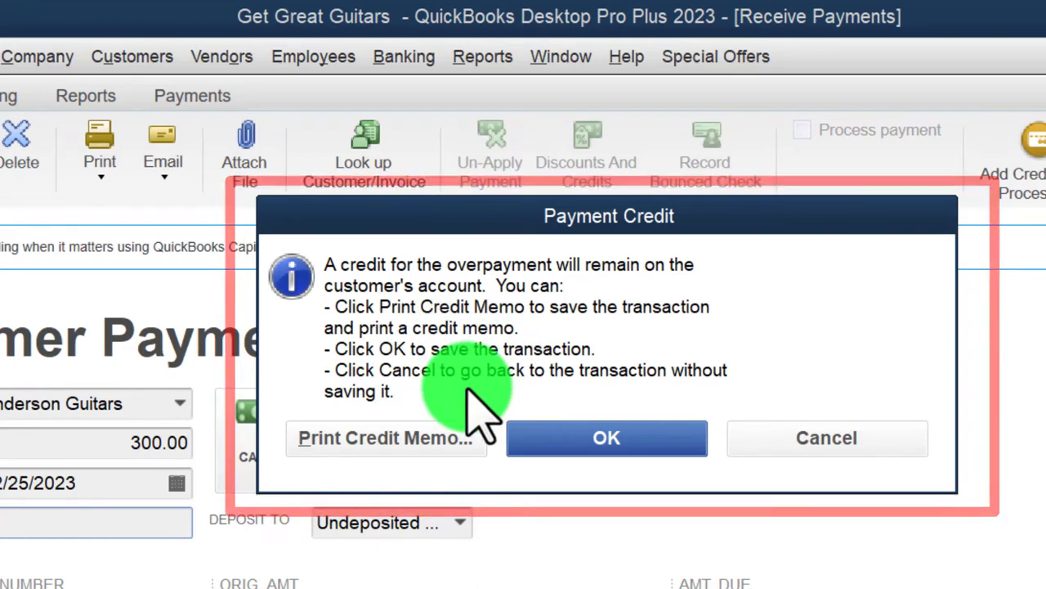
pyautogui.click(582, 467)
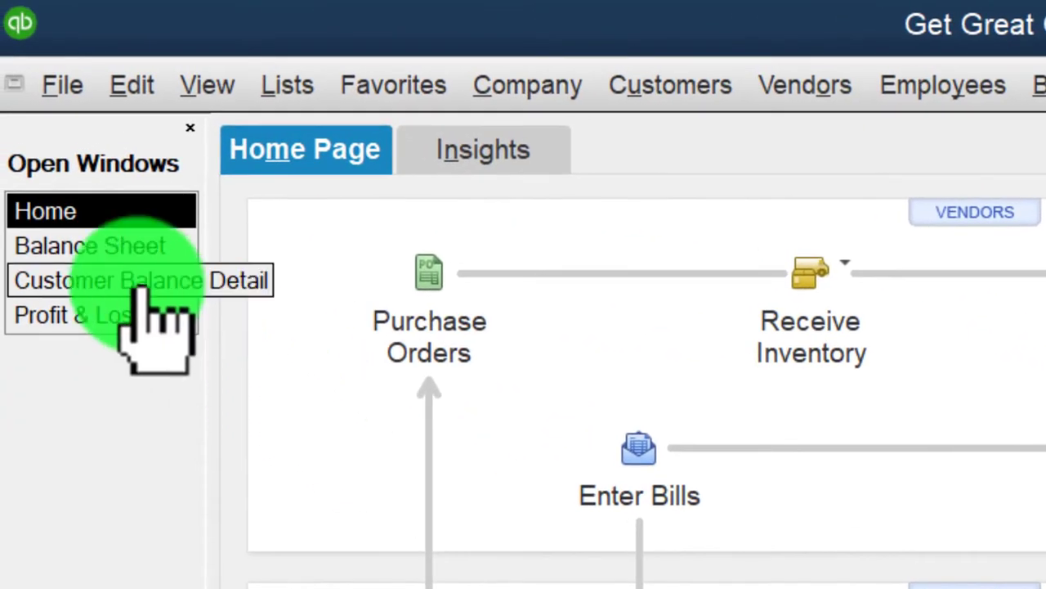
# Step: Drill down from Accounts Receivable on the Balance Sheet to examine the 02/25/2023 Anderson Guitars payment
pyautogui.click(90, 246)
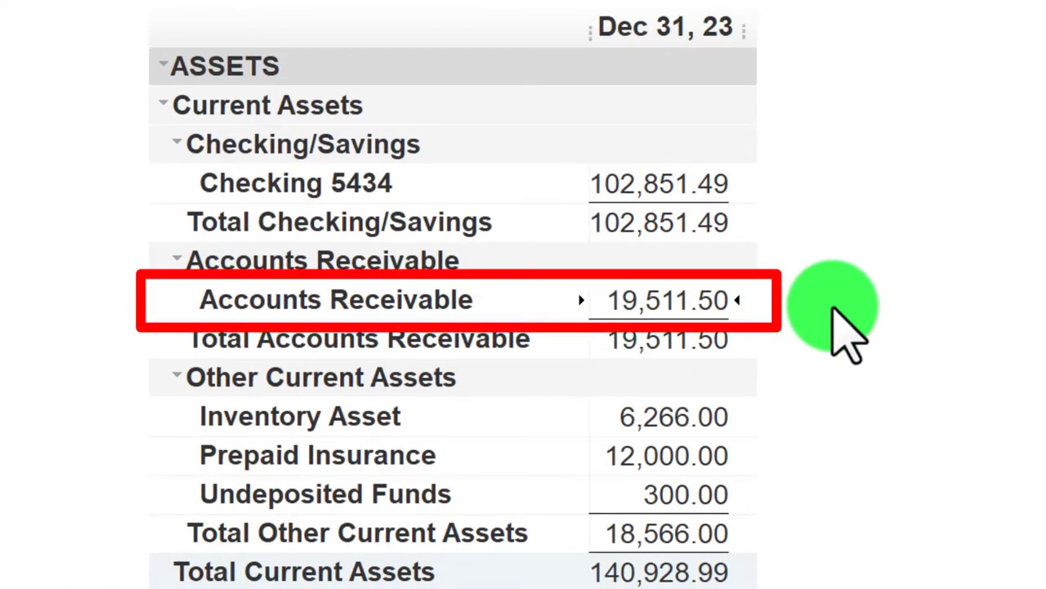
pyautogui.doubleClick(692, 304)
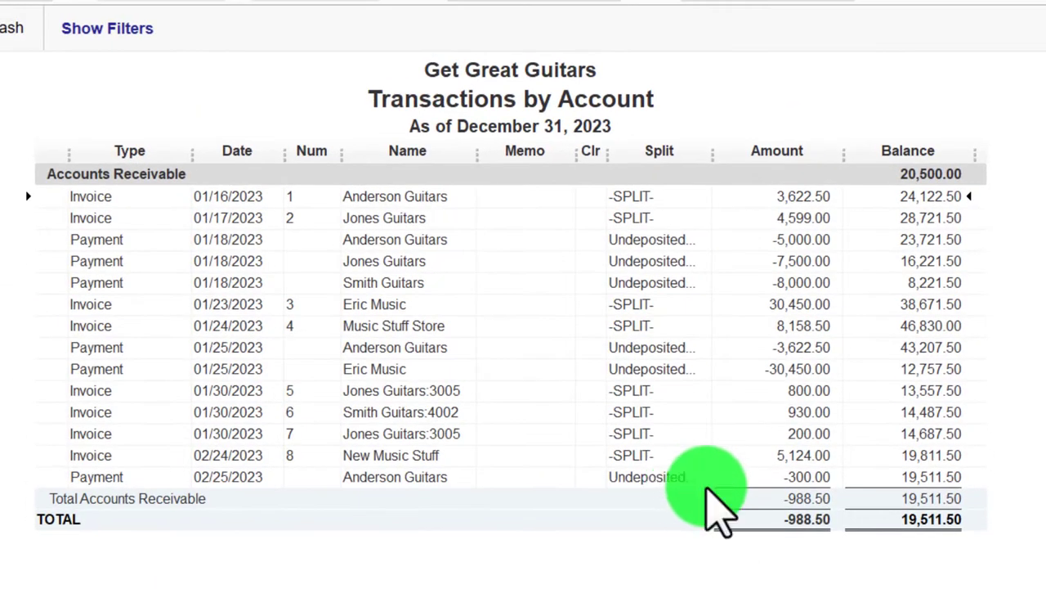
pyautogui.click(800, 476)
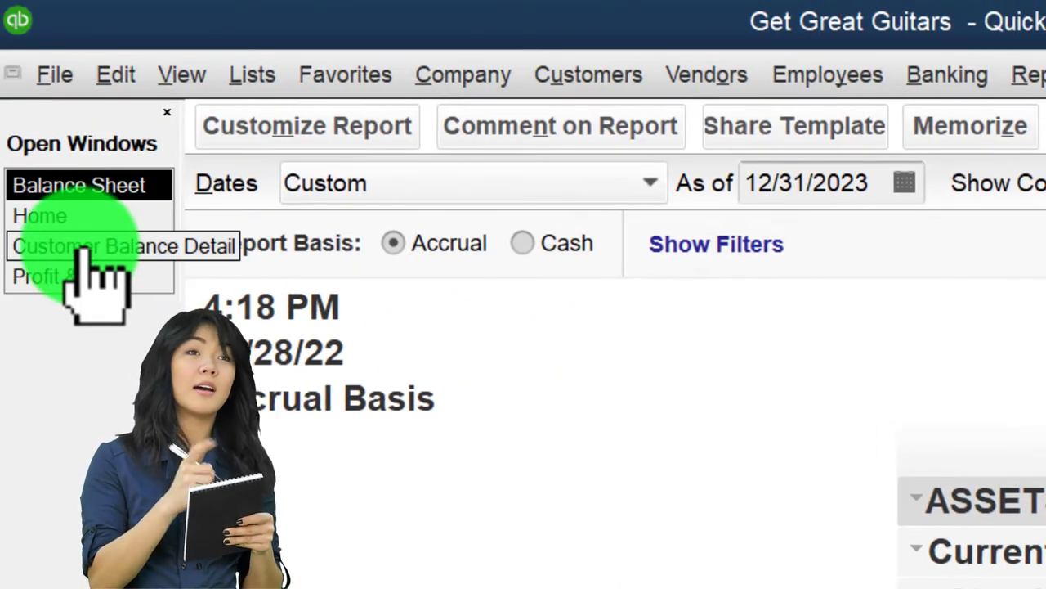
# Step: Review the Customer Balance Detail report from Anderson Guitars down to the overall total
pyautogui.click(84, 248)
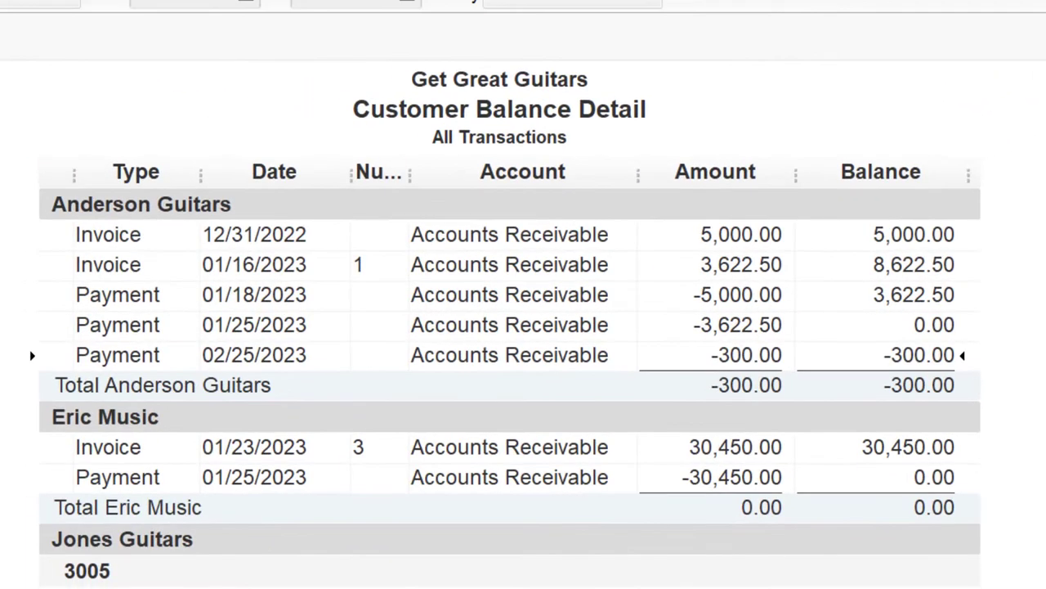
pyautogui.scroll(-1, 139, 544)
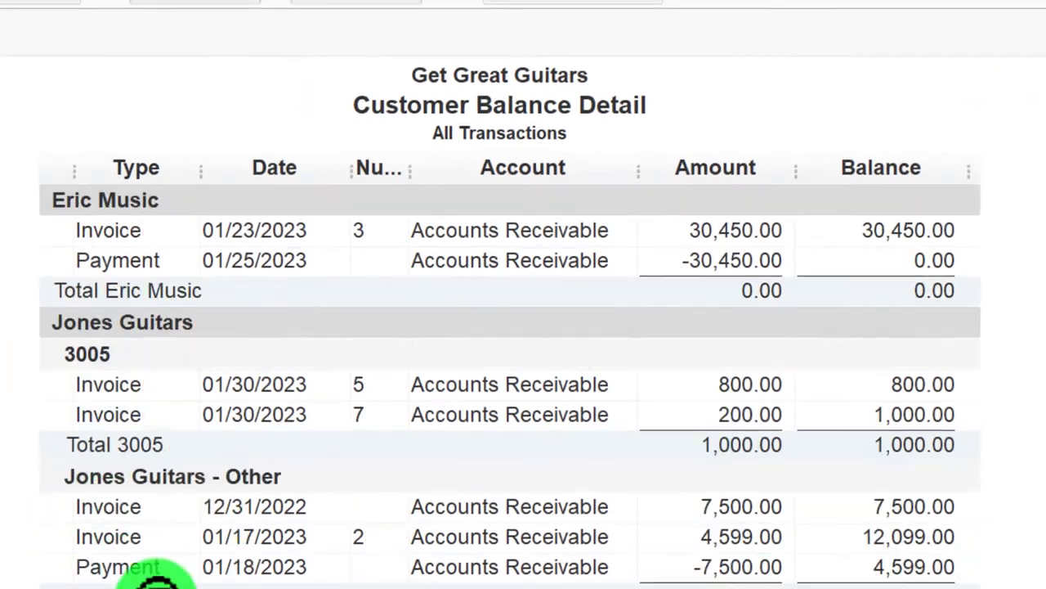
pyautogui.scroll(-4, 139, 543)
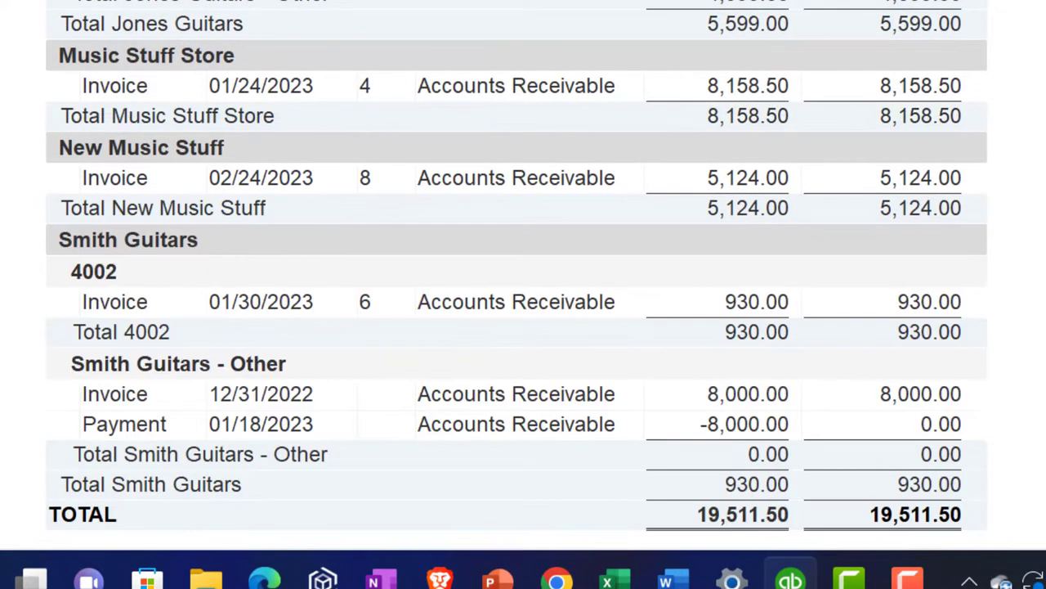
# Step: Return to the Balance Sheet and review its asset and current liability accounts
pyautogui.press('Escape')
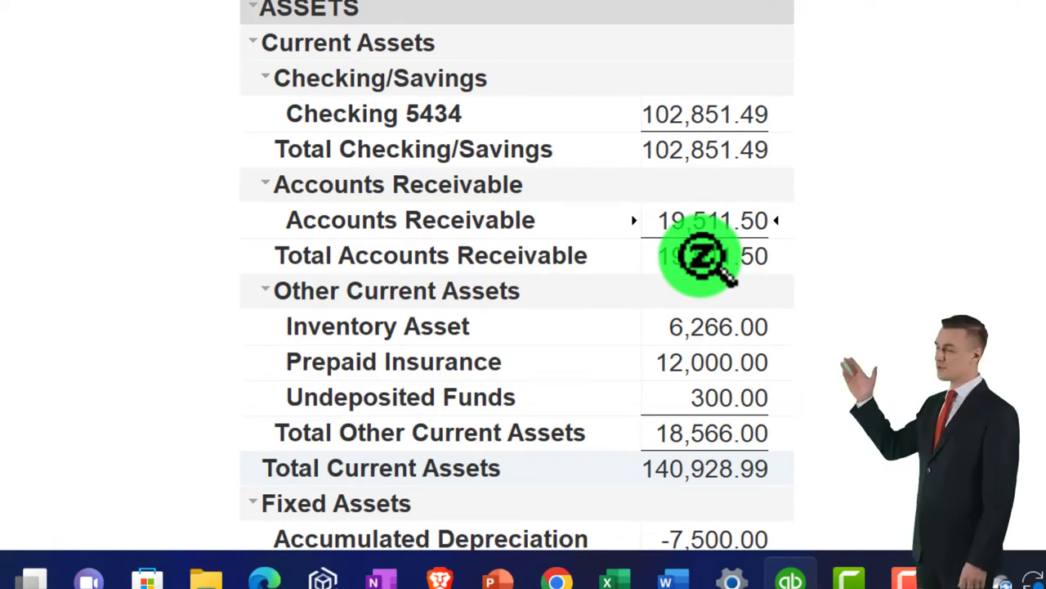
pyautogui.scroll(-3, 701, 256)
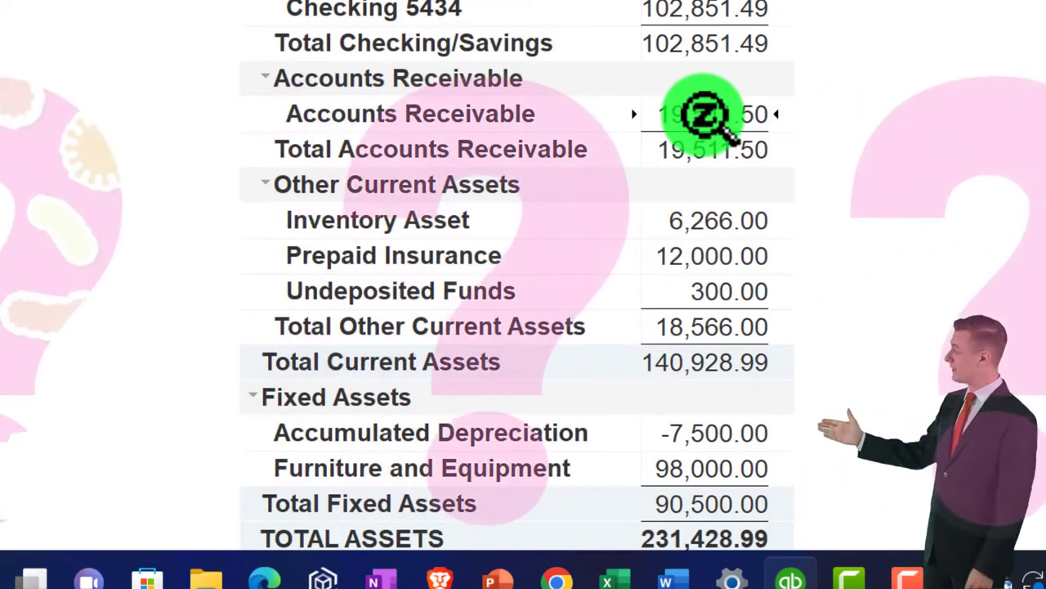
pyautogui.scroll(-10, 705, 115)
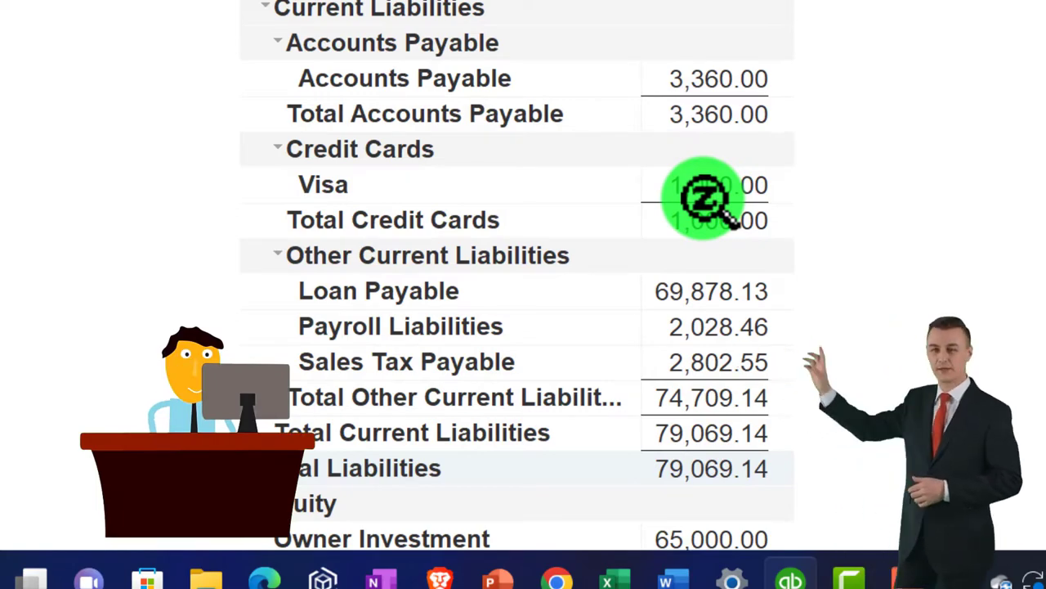
# Step: Open the Customer Center's list of active customers and check the Anderson Guitars balance
pyautogui.scroll(10, 731, 219)
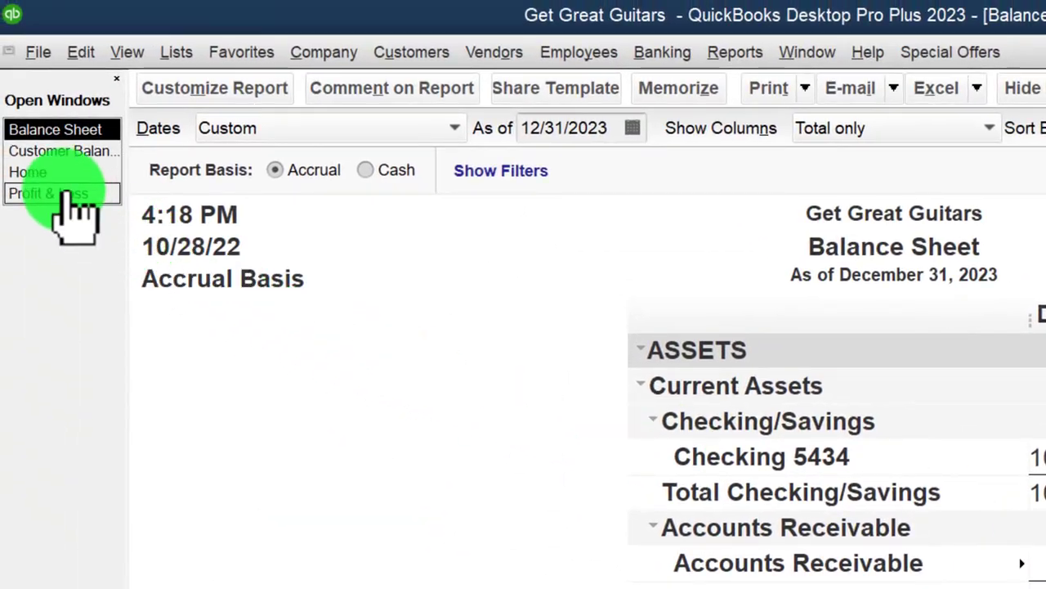
pyautogui.click(36, 171)
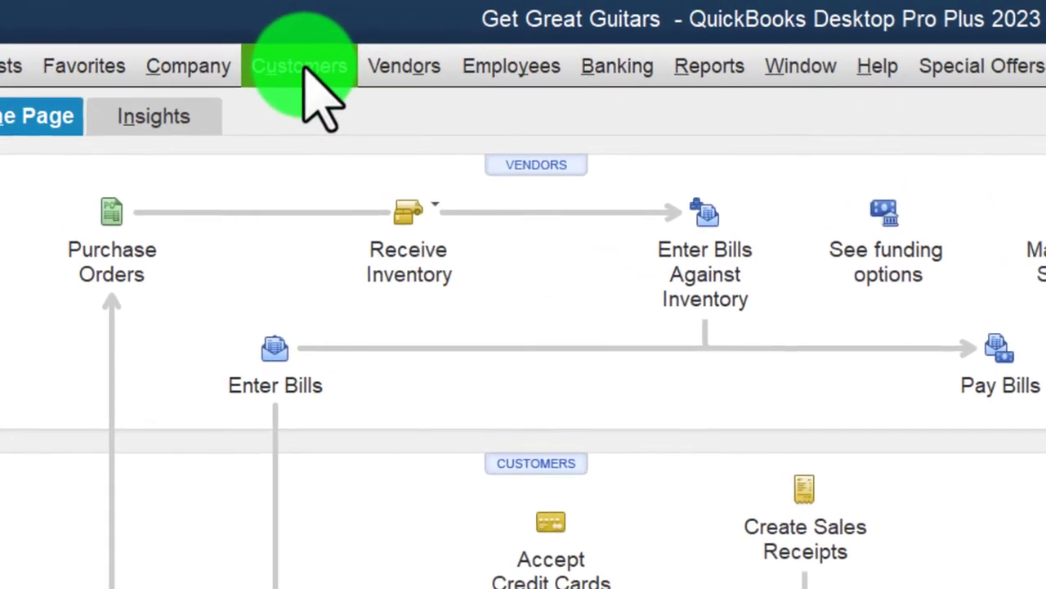
pyautogui.click(302, 66)
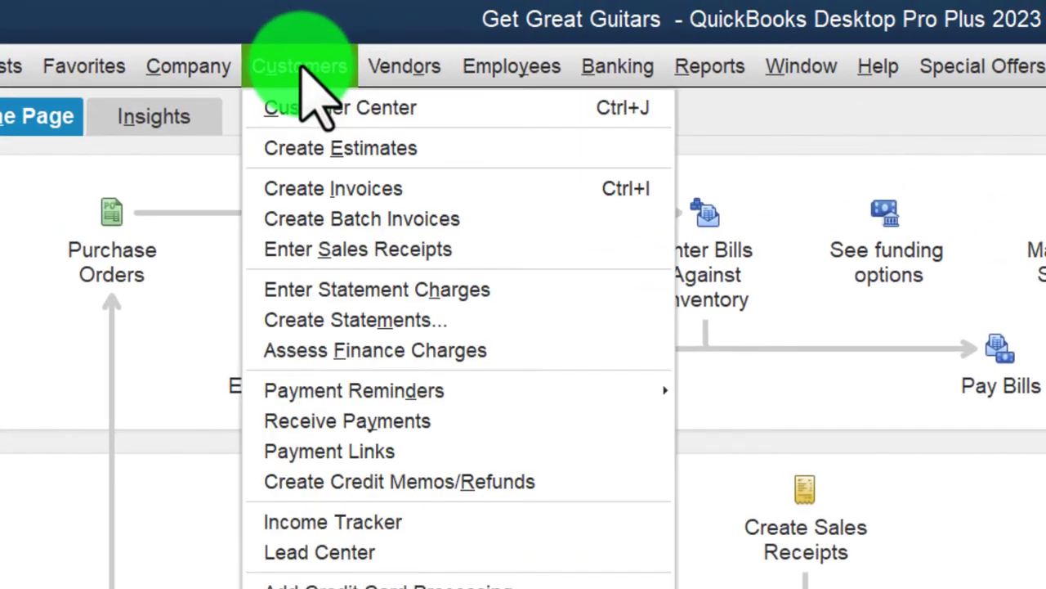
pyautogui.press('Escape')
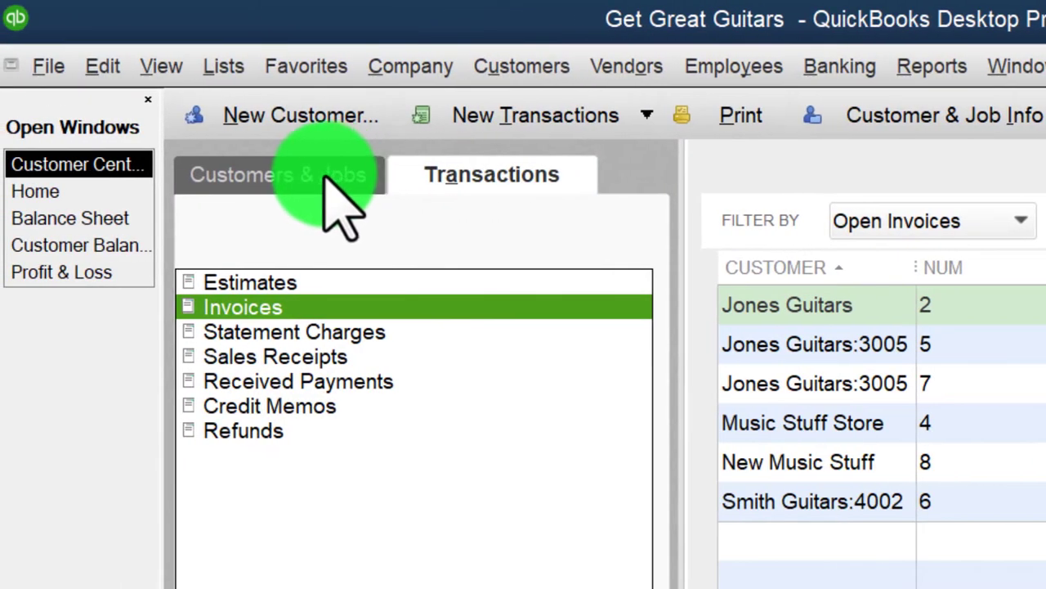
pyautogui.click(325, 176)
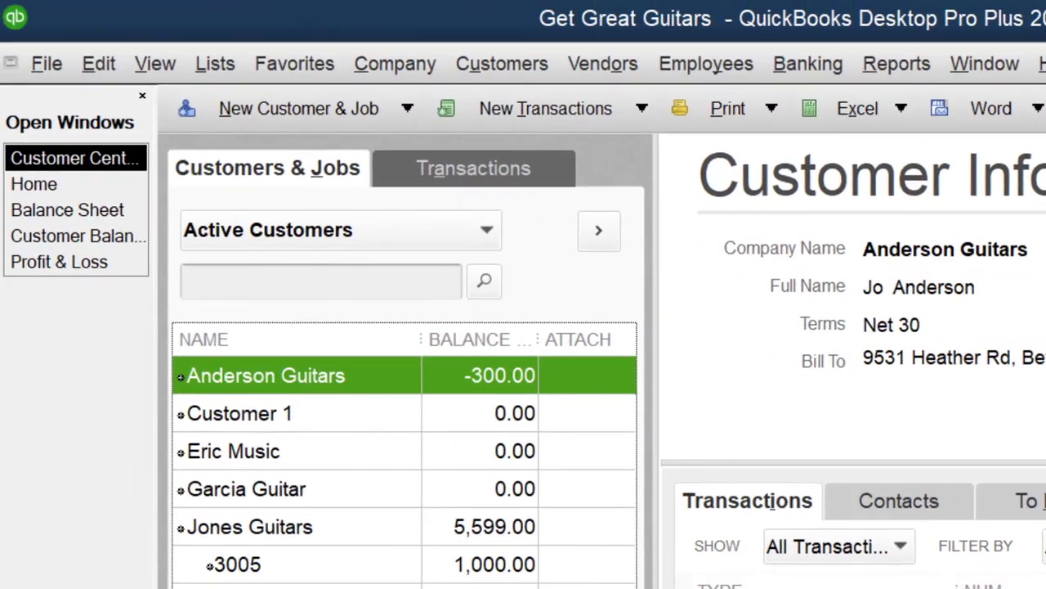
# Step: Record a 200.00 payment from Eric Music to Undeposited Funds, leaving the overpayment as a credit on the customer's account
pyautogui.click(37, 189)
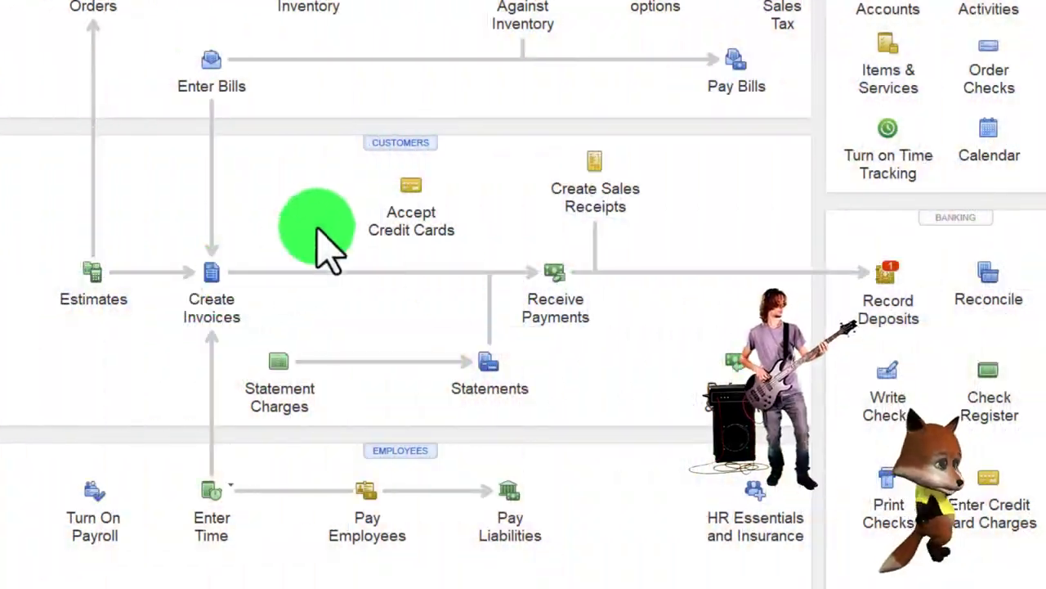
pyautogui.click(569, 291)
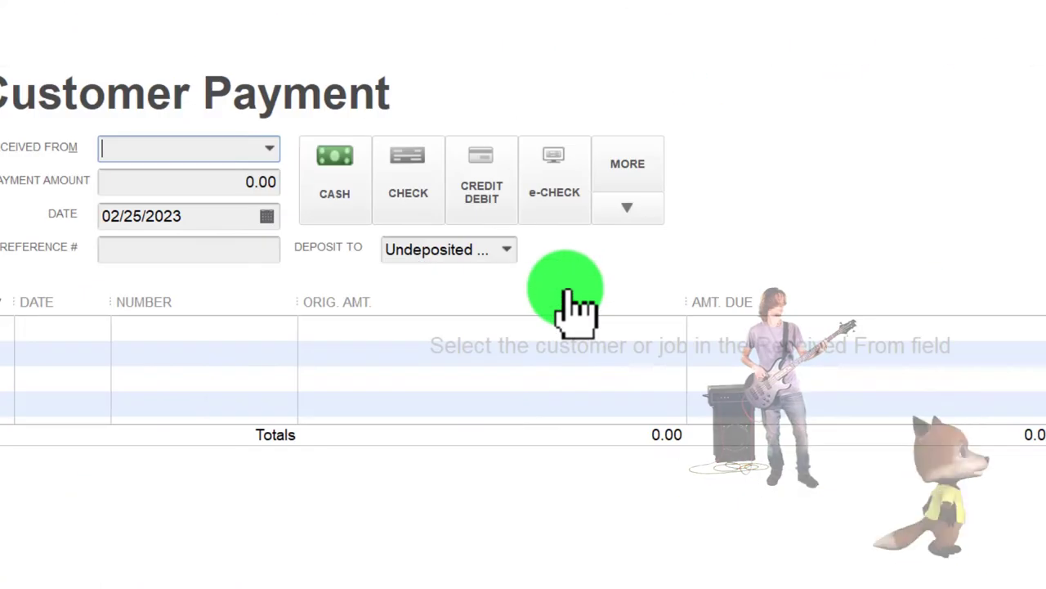
pyautogui.write('Eric Music')
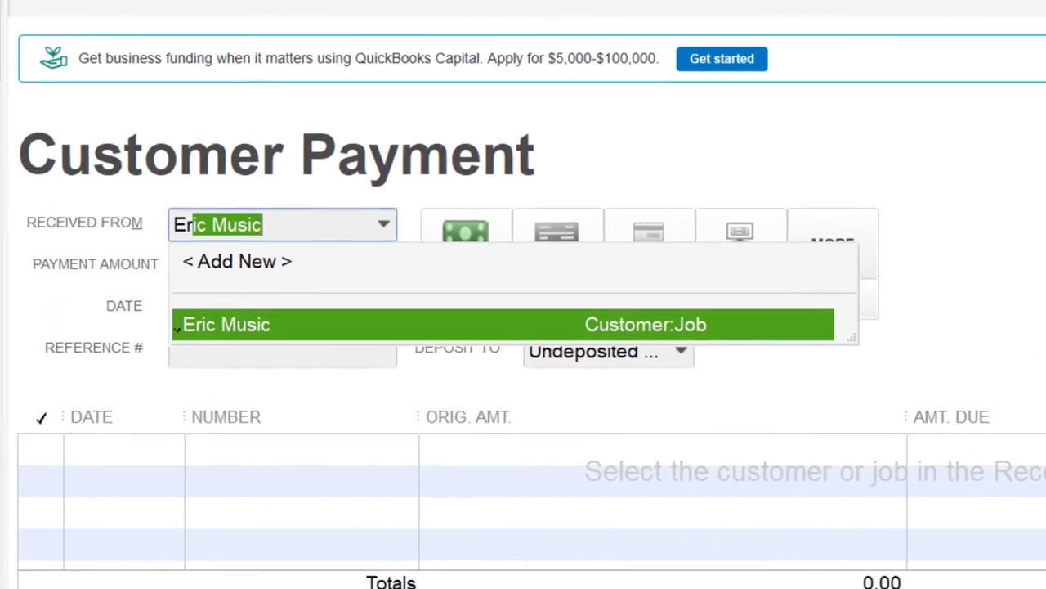
pyautogui.press('Tab')
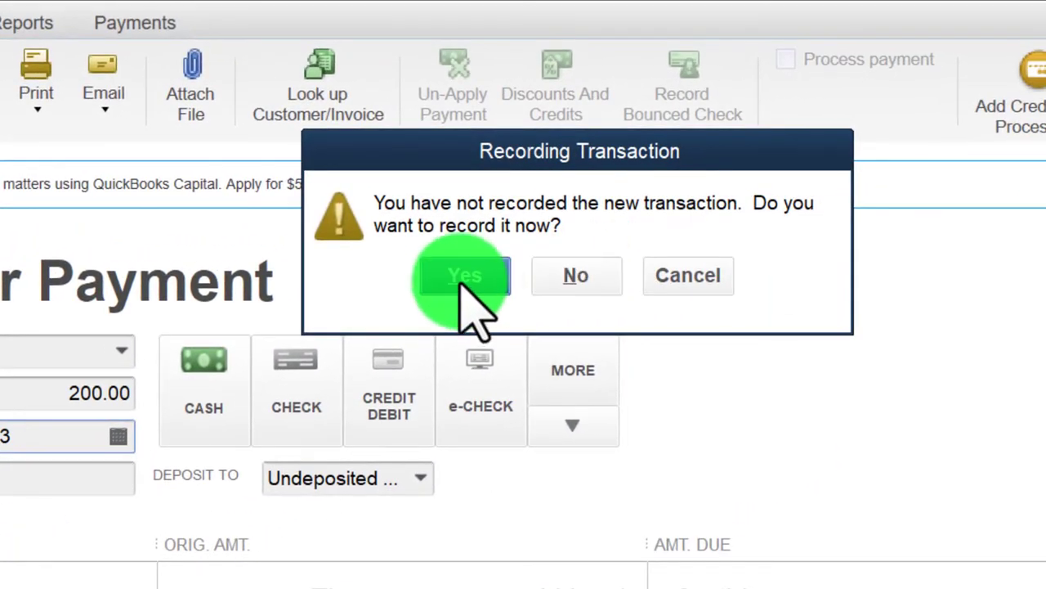
pyautogui.click(484, 274)
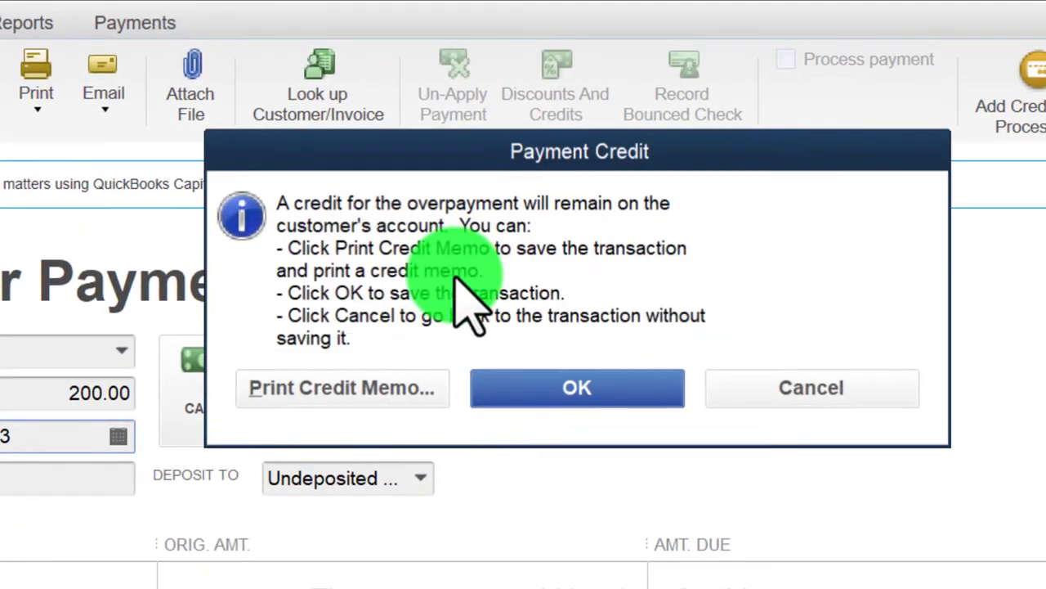
pyautogui.click(513, 384)
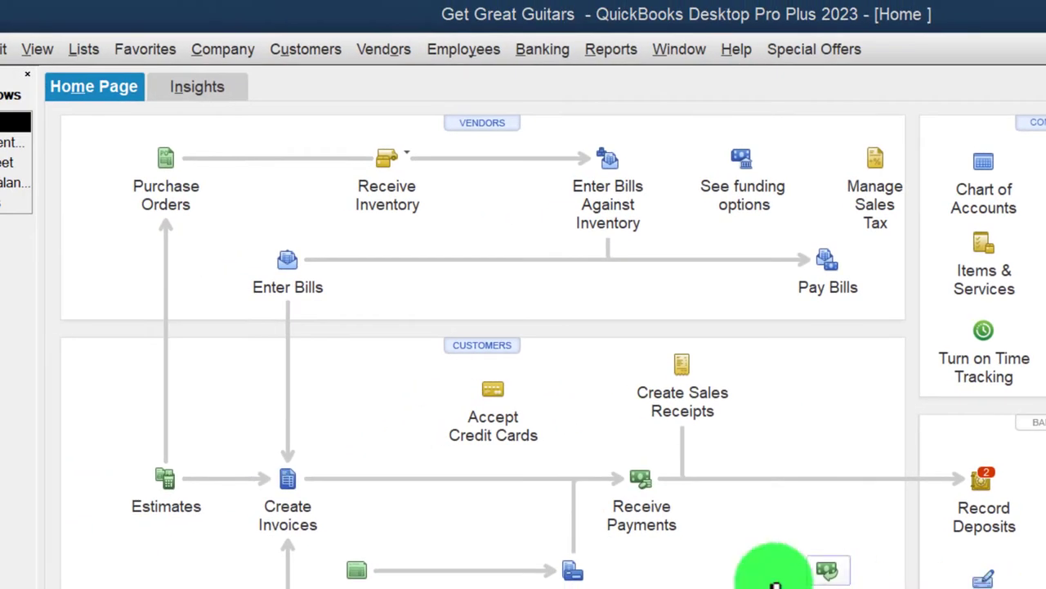
# Step: Record a 250.00 payment from Sam The Guitar Man dated 02/25/2023, leaving the overpayment as a credit on the customer's account
pyautogui.click(652, 499)
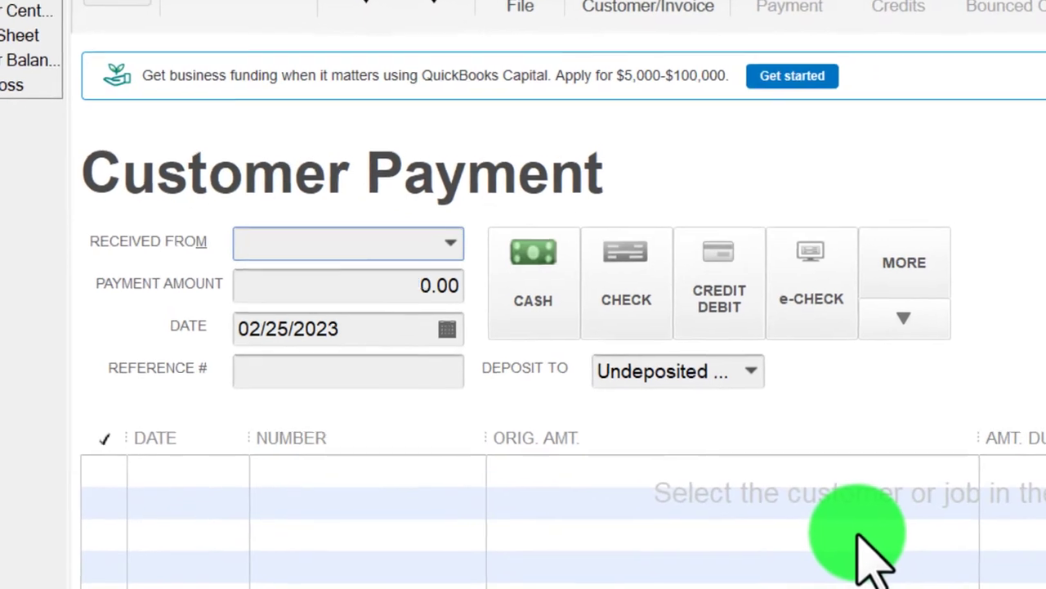
pyautogui.write('Sam The Guitar Man')
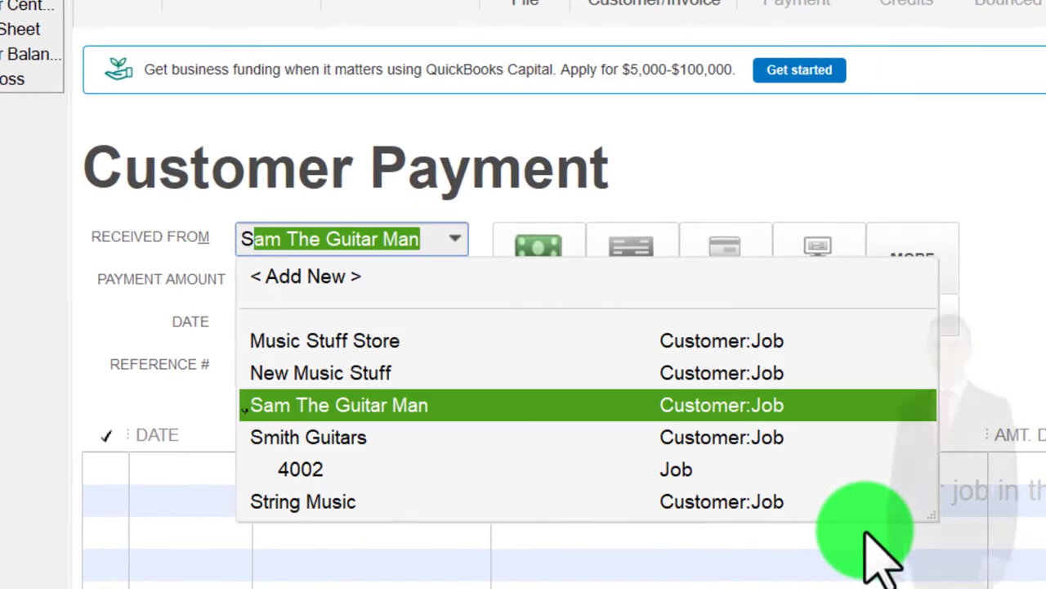
pyautogui.press('Tab')
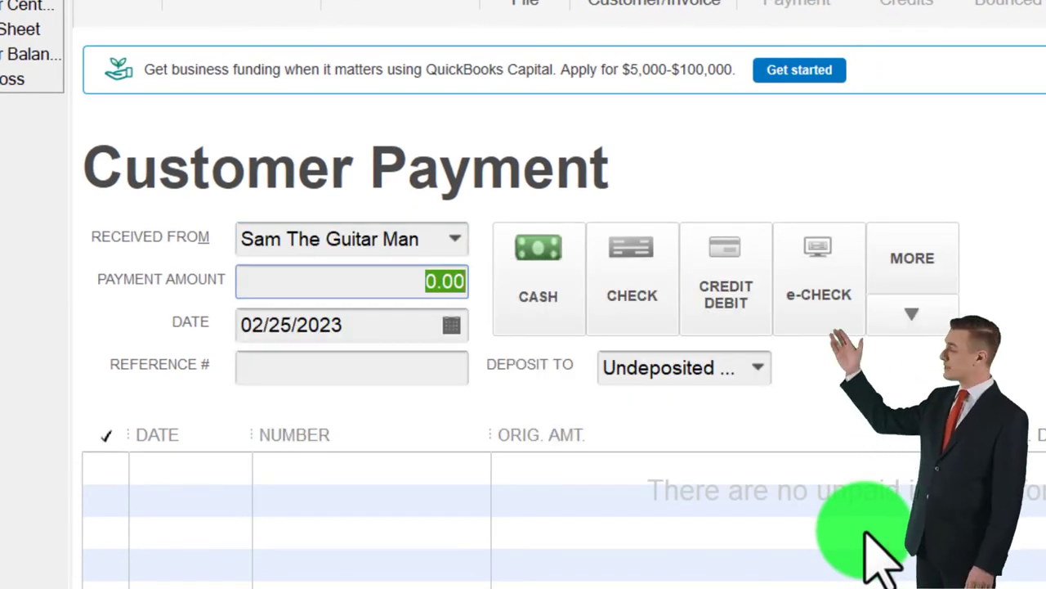
pyautogui.press('Tab')
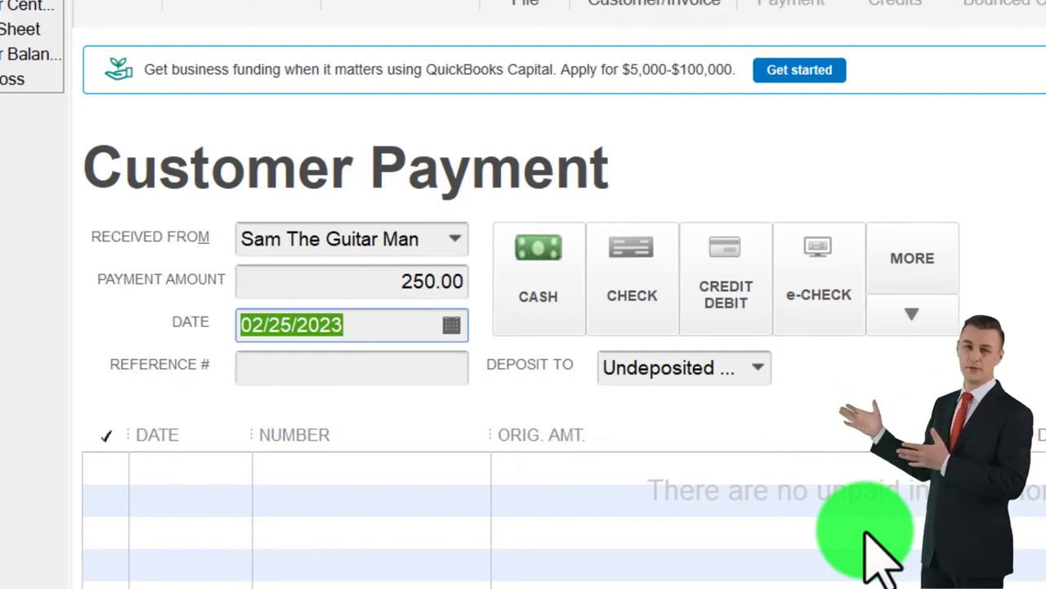
pyautogui.press('Tab')
pyautogui.press('Tab')
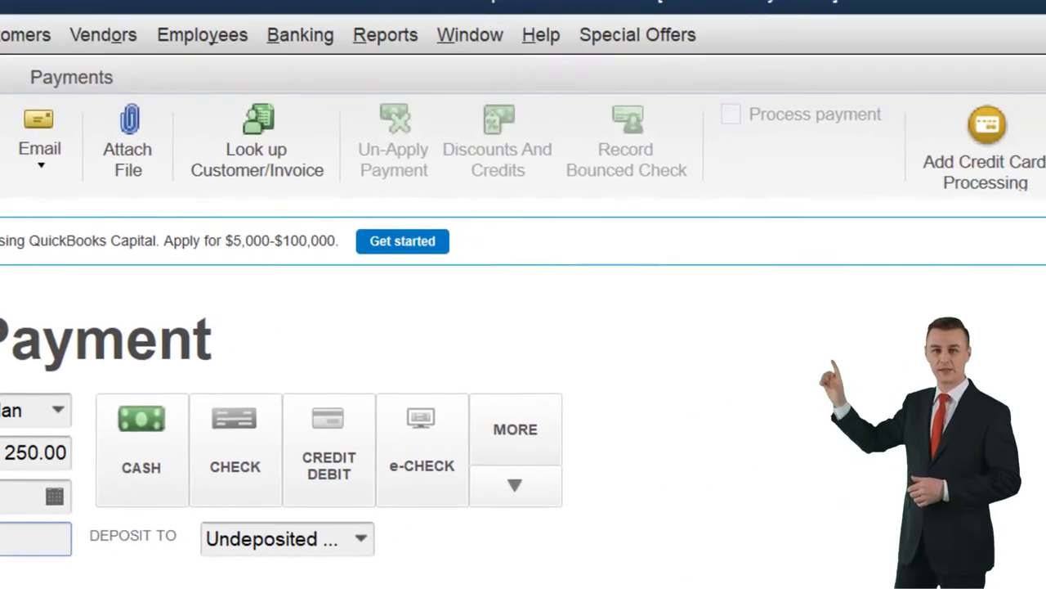
pyautogui.press('Escape')
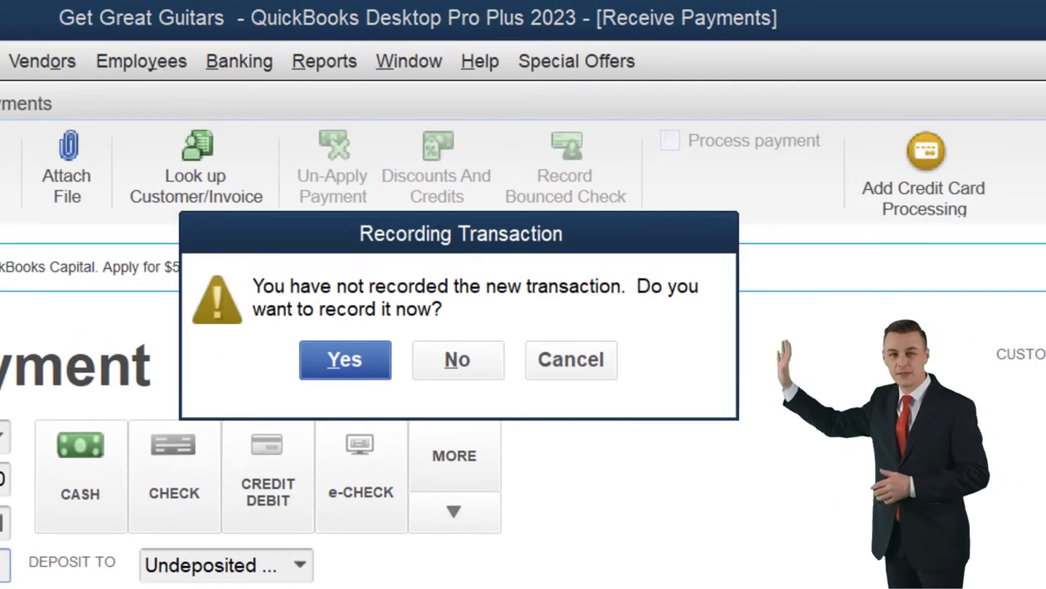
pyautogui.click(364, 370)
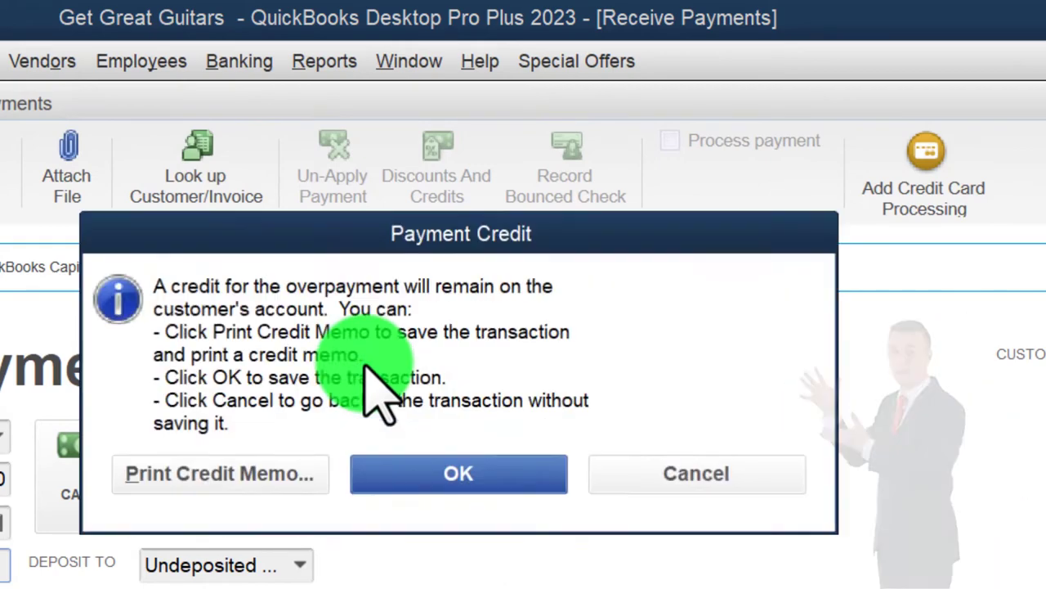
pyautogui.click(451, 472)
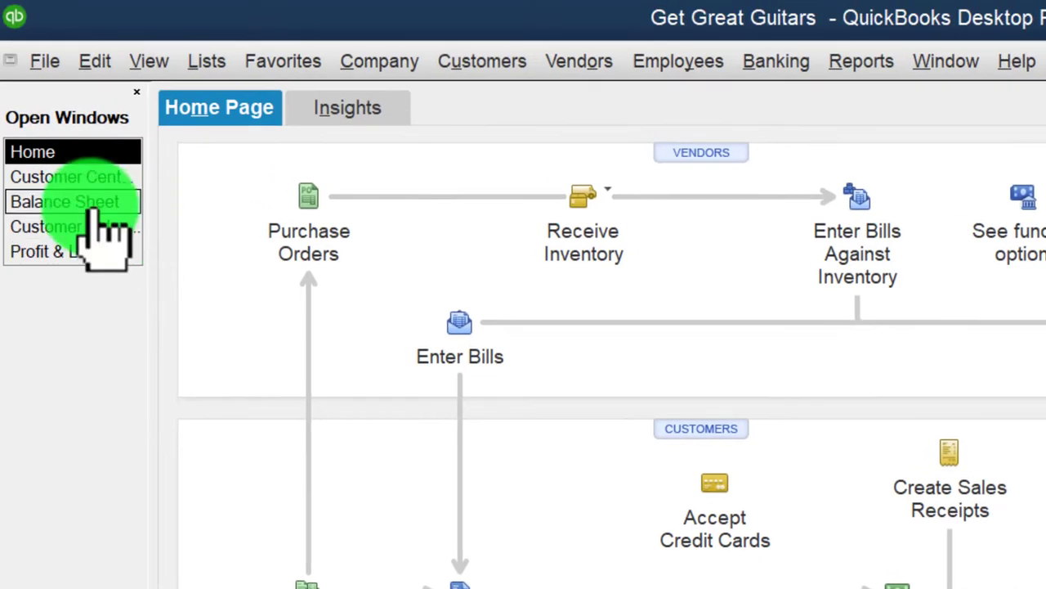
# Step: Drill down from Accounts Receivable on the Balance Sheet to view its transactions, and return to the report
pyautogui.click(96, 204)
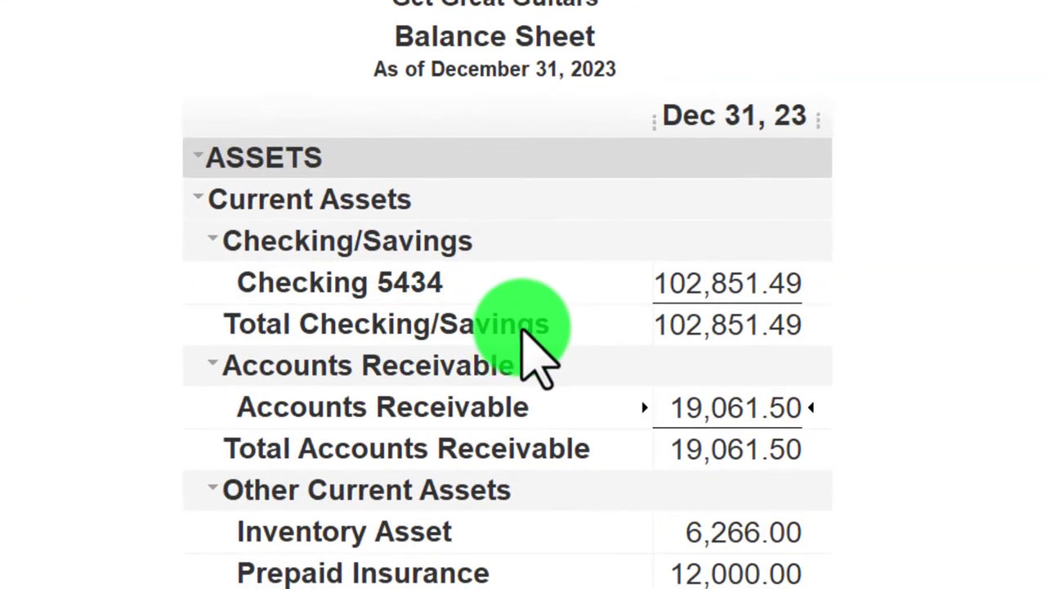
pyautogui.doubleClick(704, 404)
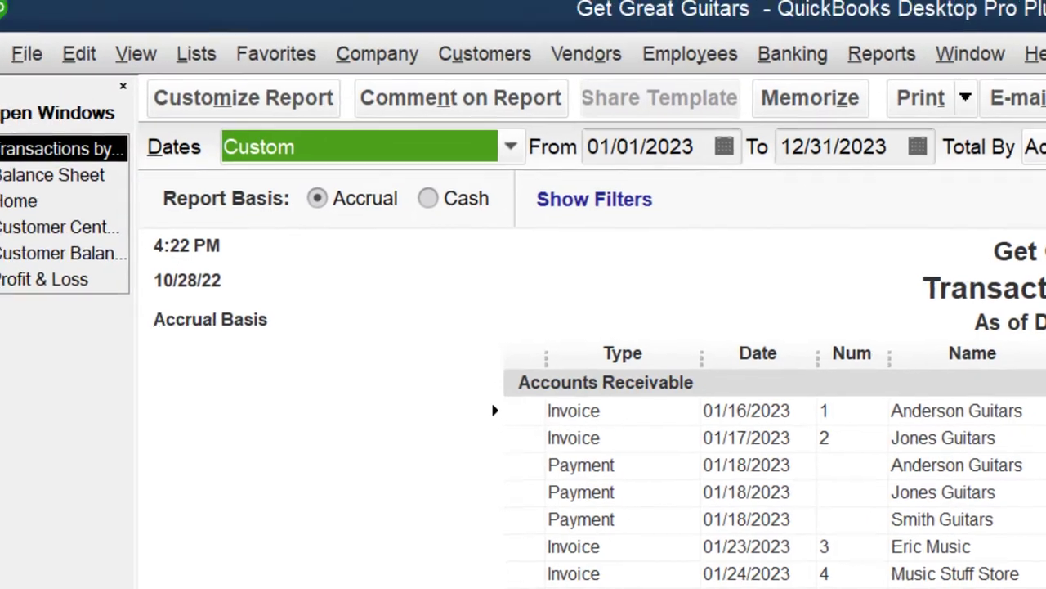
pyautogui.press('Escape')
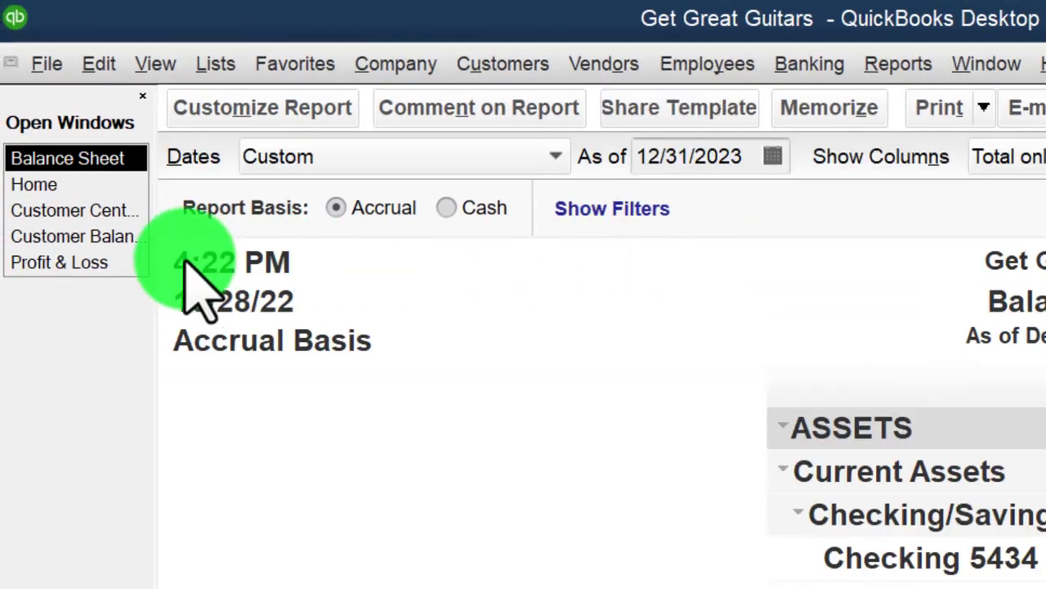
# Step: Examine the 02/25/2023 payments of Eric Music and Sam The Guitar Man and the overall total in the Customer Balance Detail report
pyautogui.click(86, 239)
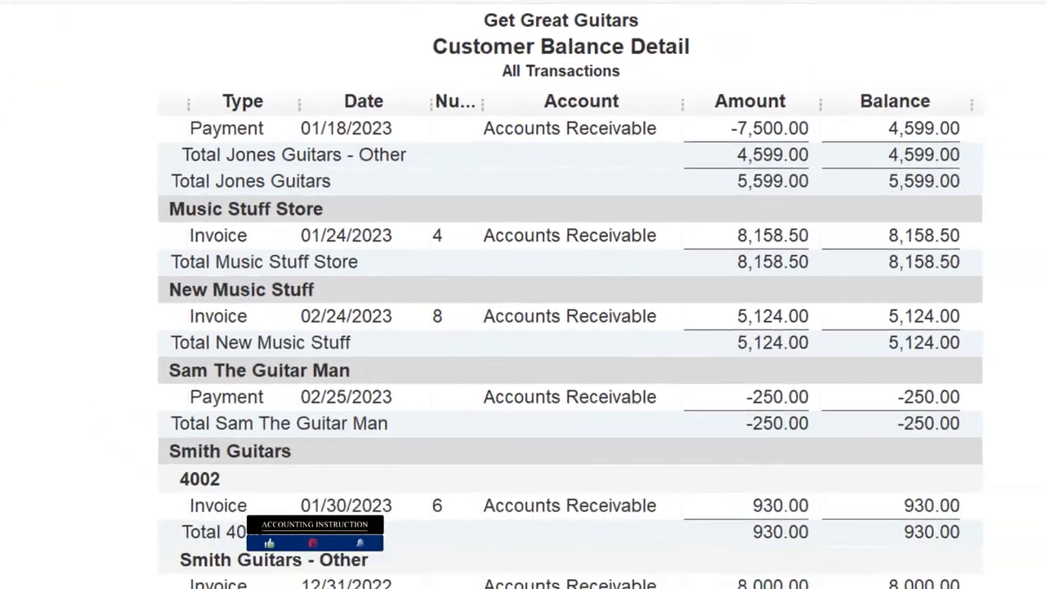
pyautogui.scroll(3, 573, 409)
pyautogui.scroll(5, 296, 564)
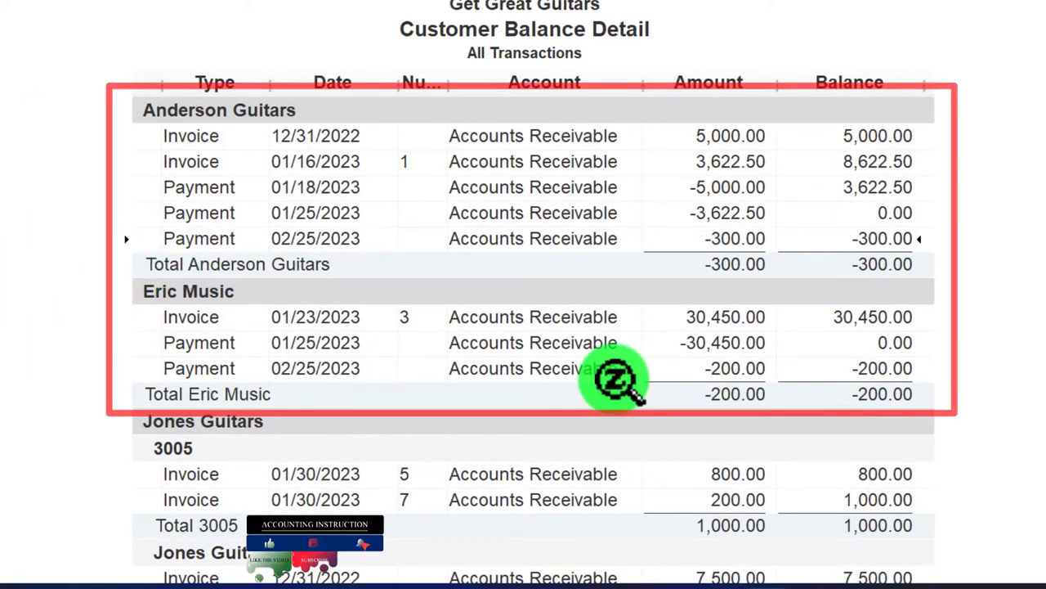
pyautogui.click(726, 367)
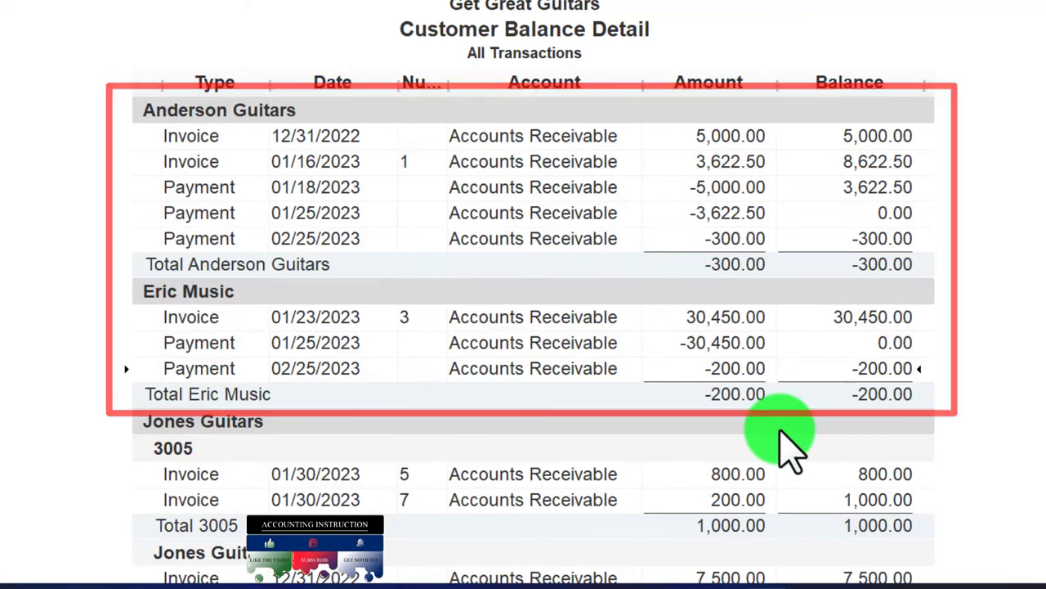
pyautogui.scroll(-1, 789, 446)
pyautogui.scroll(-5, 790, 445)
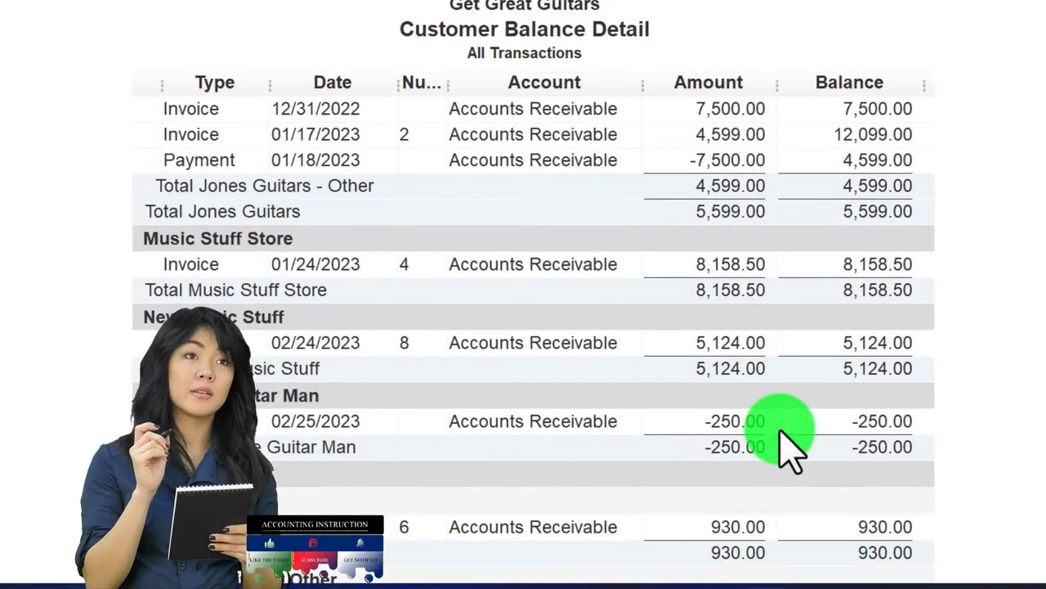
pyautogui.click(742, 449)
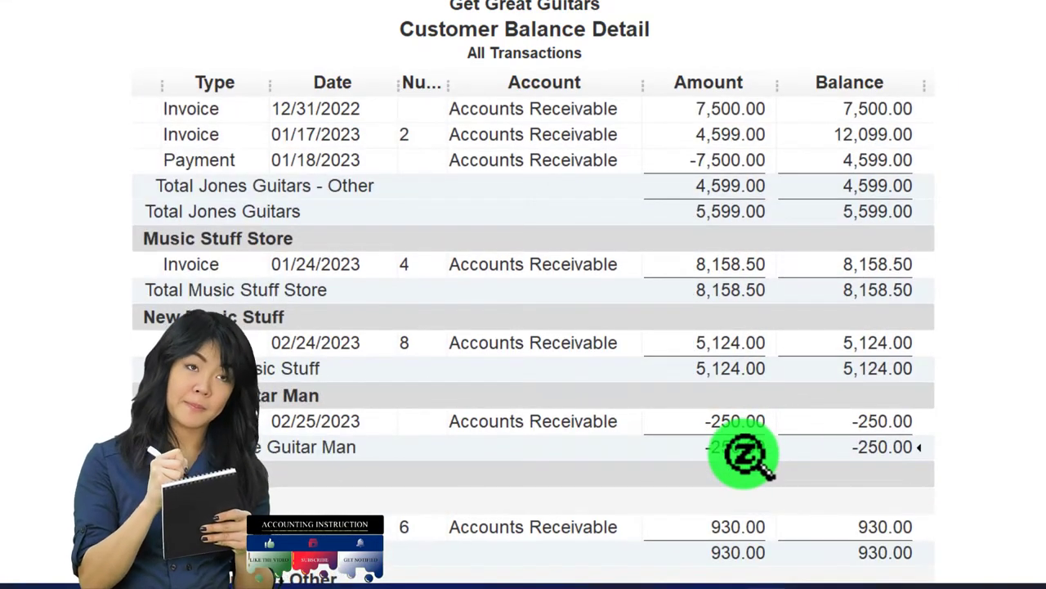
pyautogui.scroll(-2, 744, 453)
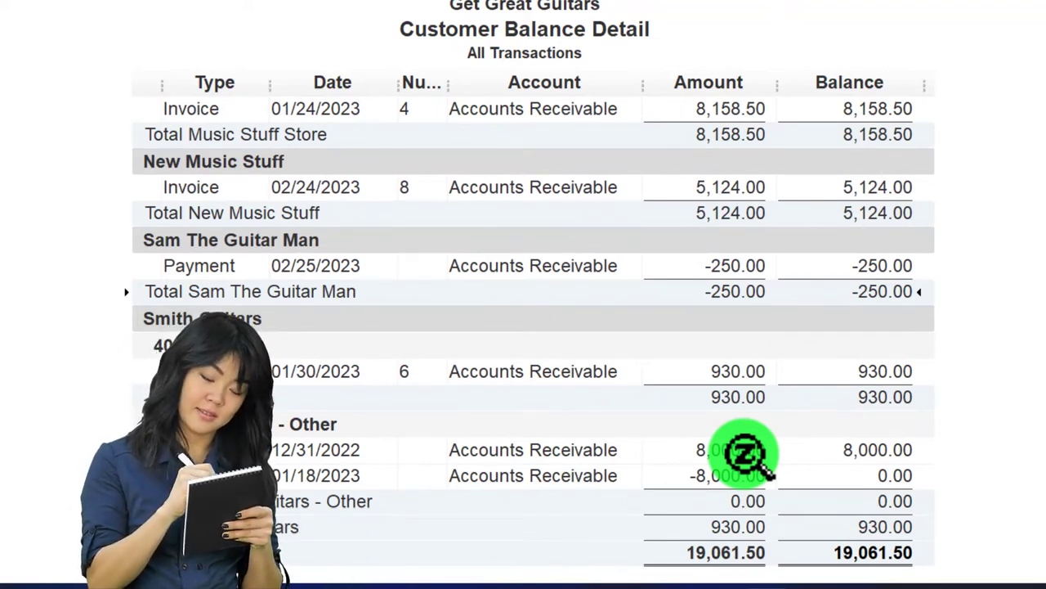
pyautogui.click(724, 264)
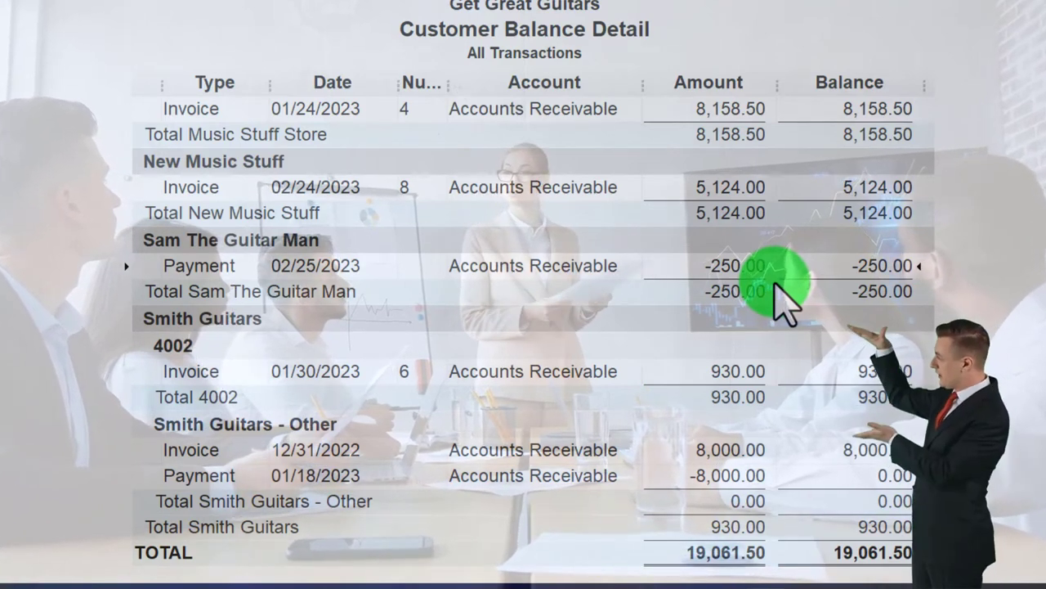
# Step: Compare the credit balances of Anderson Guitars, Eric Music and Sam The Guitar Man in the Customer Balance Detail report
pyautogui.scroll(8, 785, 302)
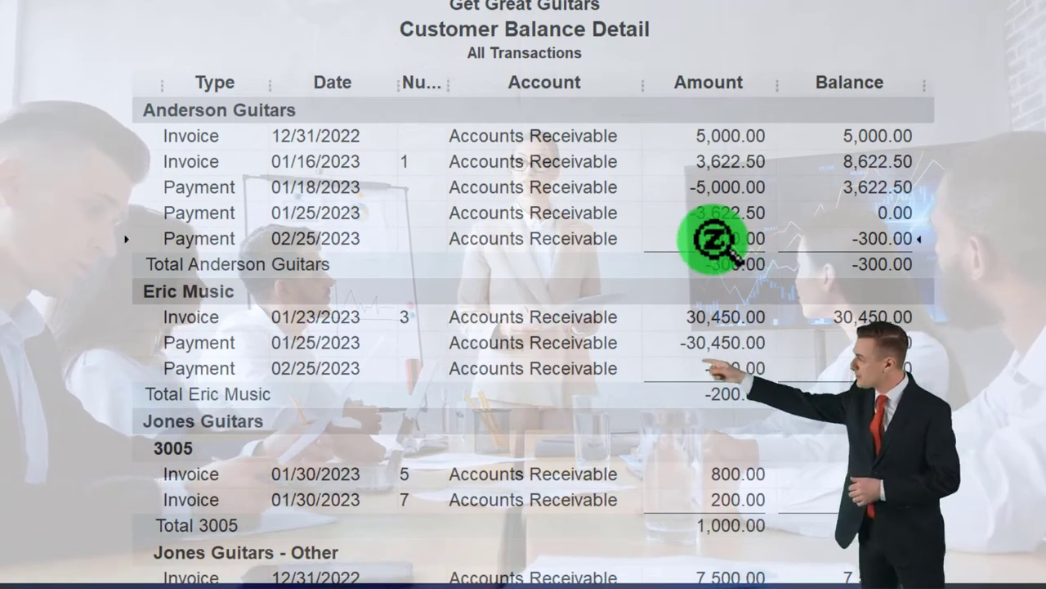
pyautogui.scroll(-3, 740, 396)
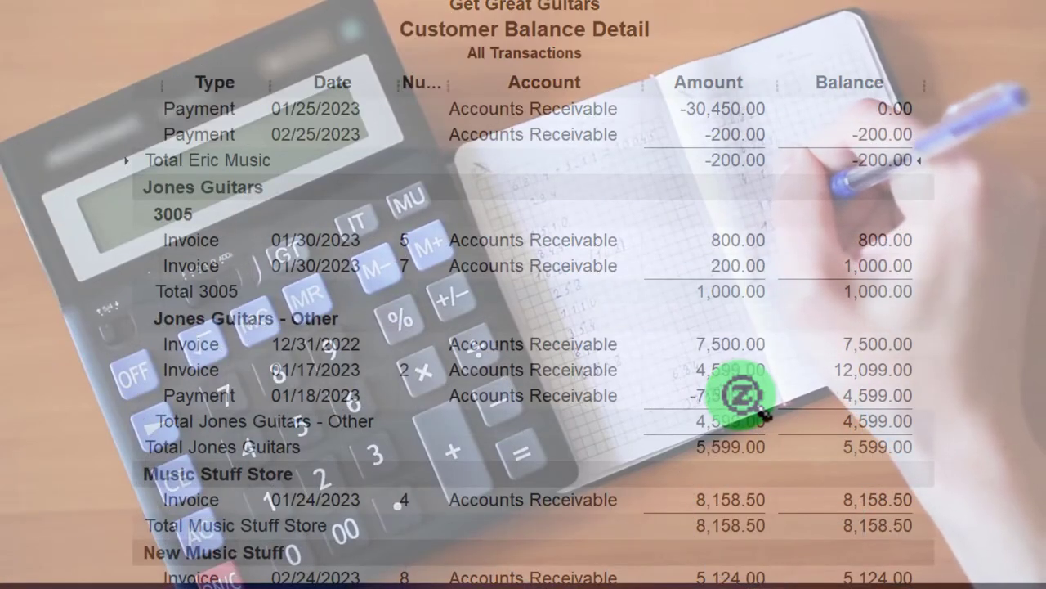
pyautogui.scroll(-3, 740, 397)
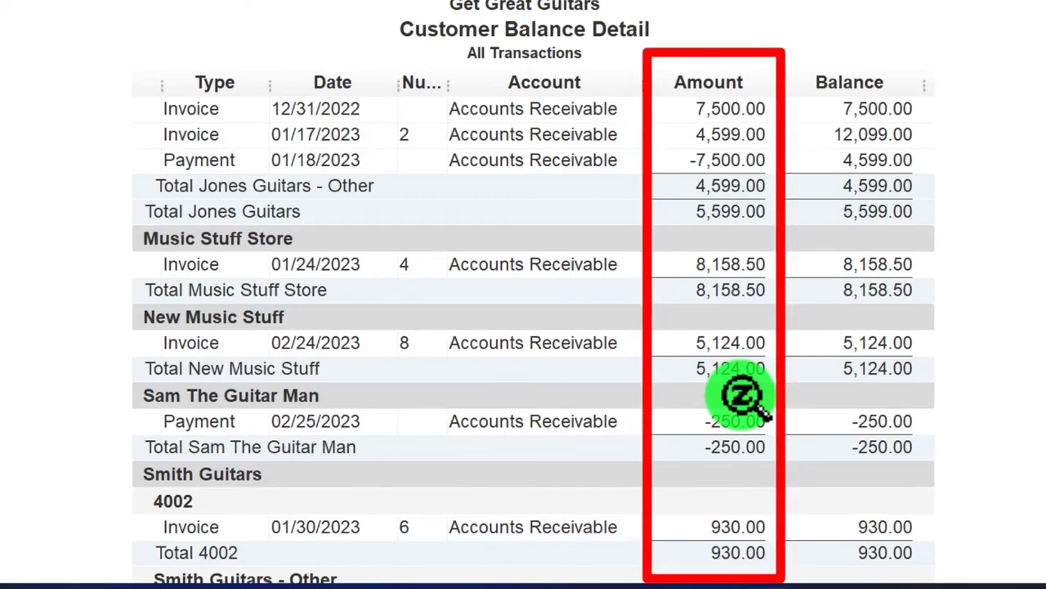
# Step: Return to the Balance Sheet and examine Undeposited Funds under Other Current Assets
pyautogui.scroll(10, 741, 397)
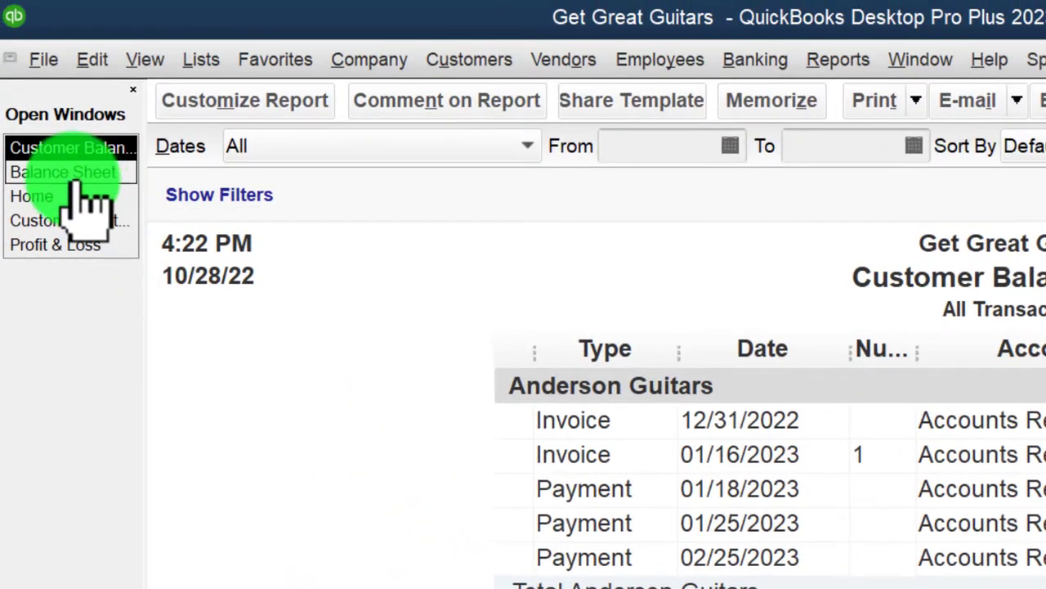
pyautogui.click(78, 175)
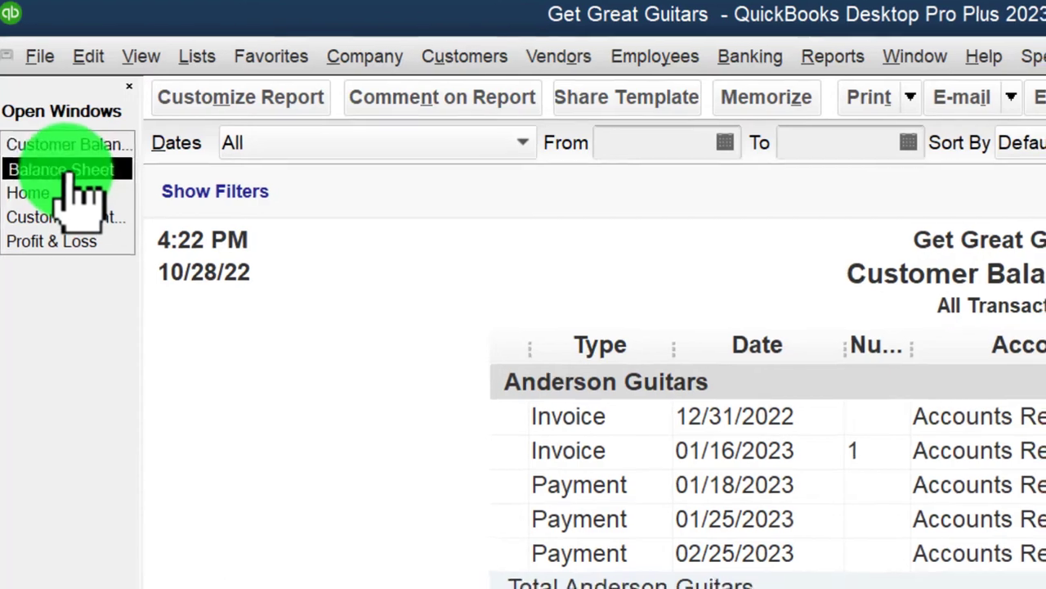
pyautogui.scroll(-1, 479, 385)
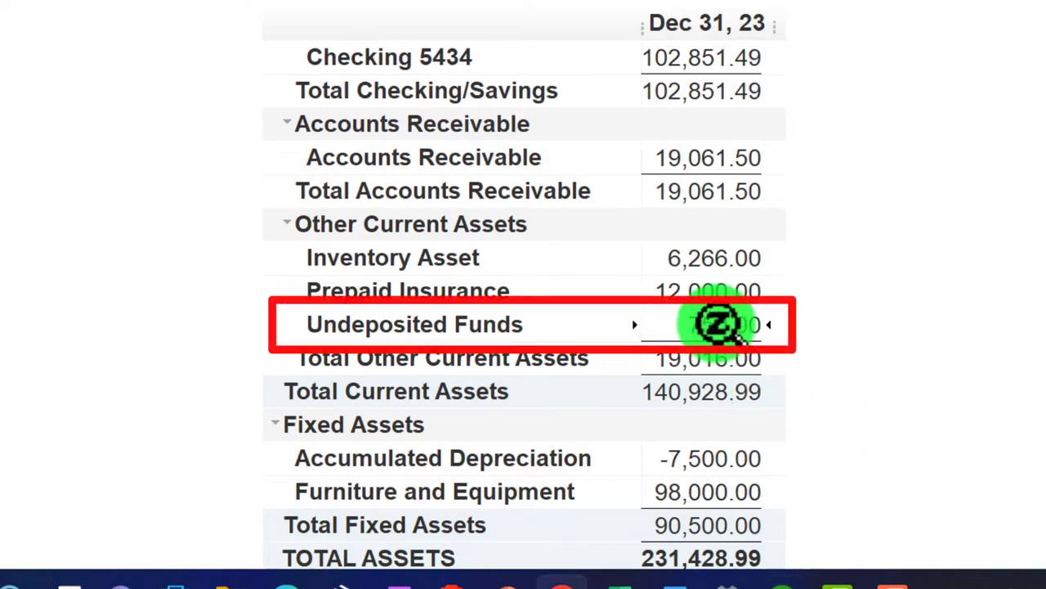
# Step: Deposit the 02/25/2023 cash payments of 300.00, 200.00 and 250.00 from Undeposited Funds together into Checking 5434, and save the deposit
pyautogui.scroll(1, 752, 368)
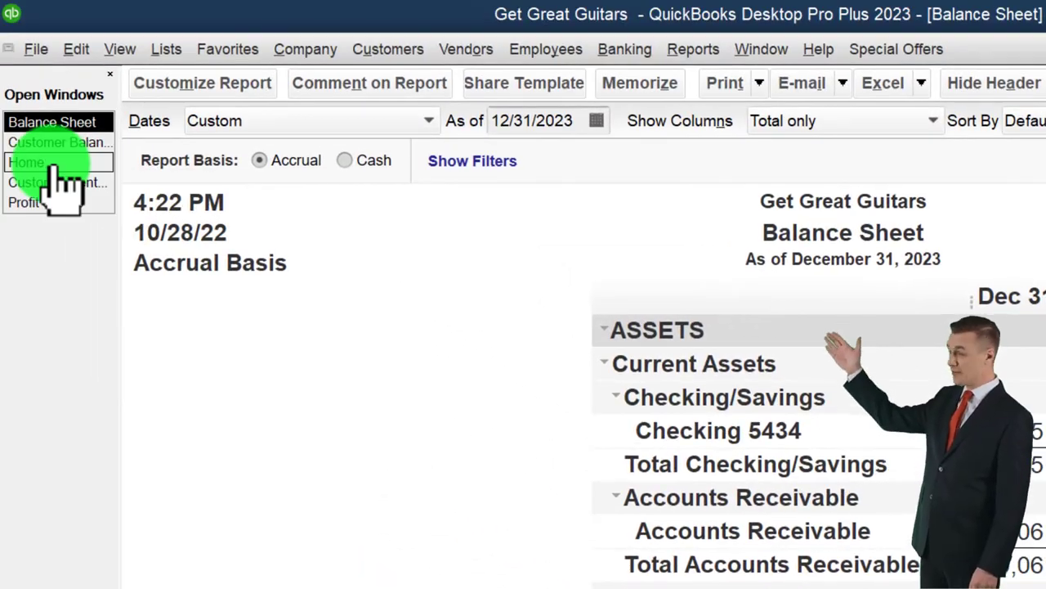
pyautogui.click(33, 162)
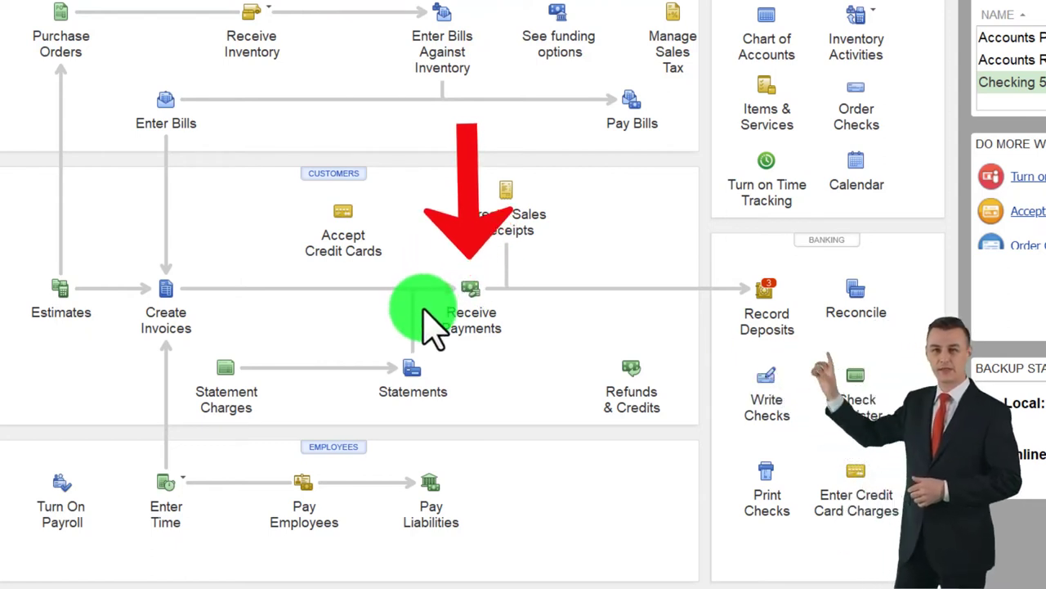
pyautogui.click(756, 335)
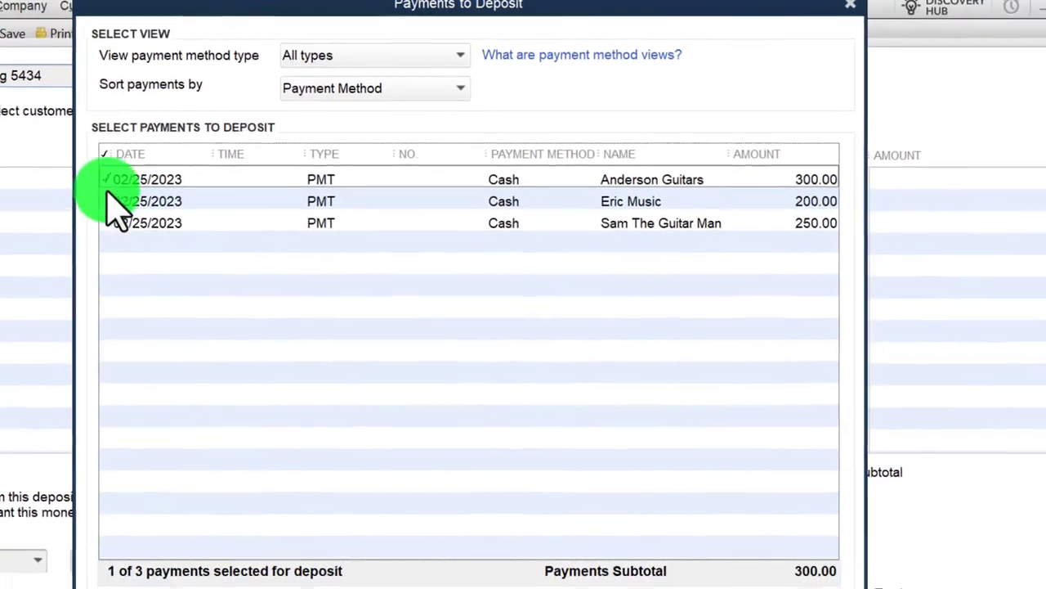
pyautogui.click(93, 184)
pyautogui.click(94, 206)
pyautogui.click(93, 229)
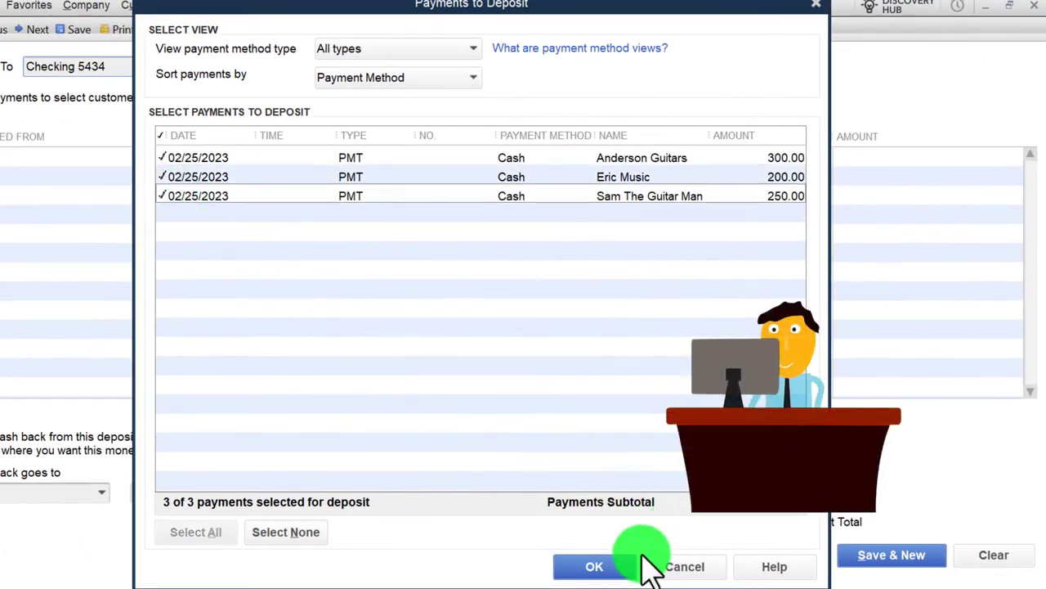
pyautogui.click(619, 572)
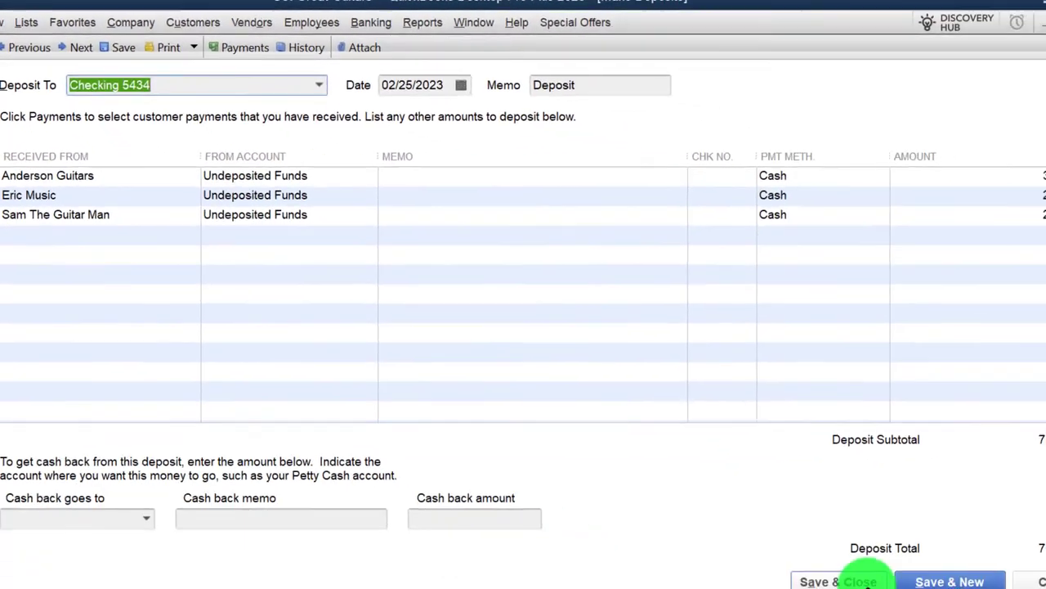
pyautogui.click(840, 567)
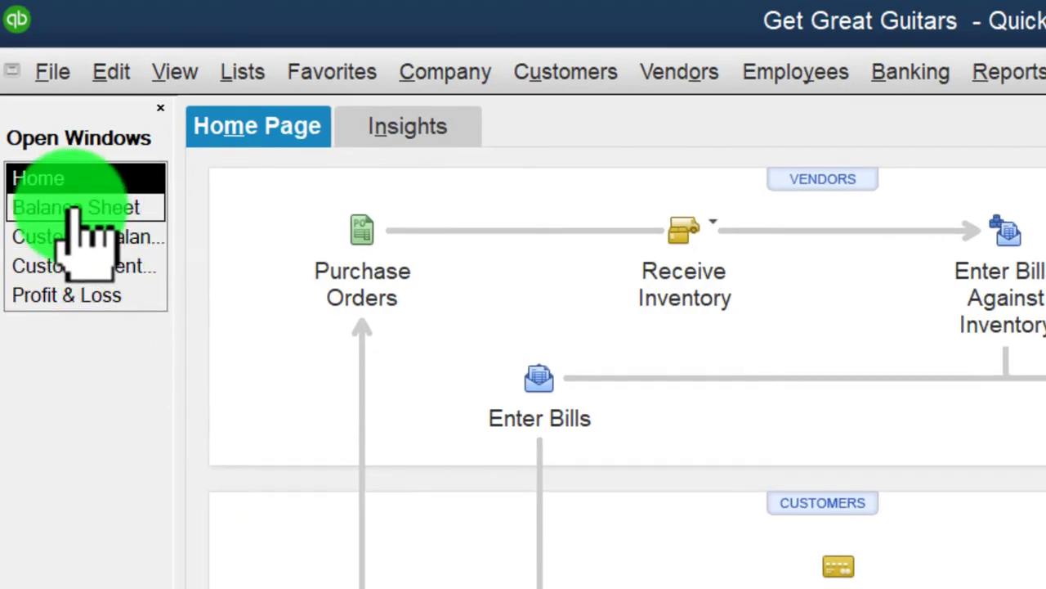
# Step: Return to the Balance Sheet and drill down into the Checking 5434 balance
pyautogui.click(77, 211)
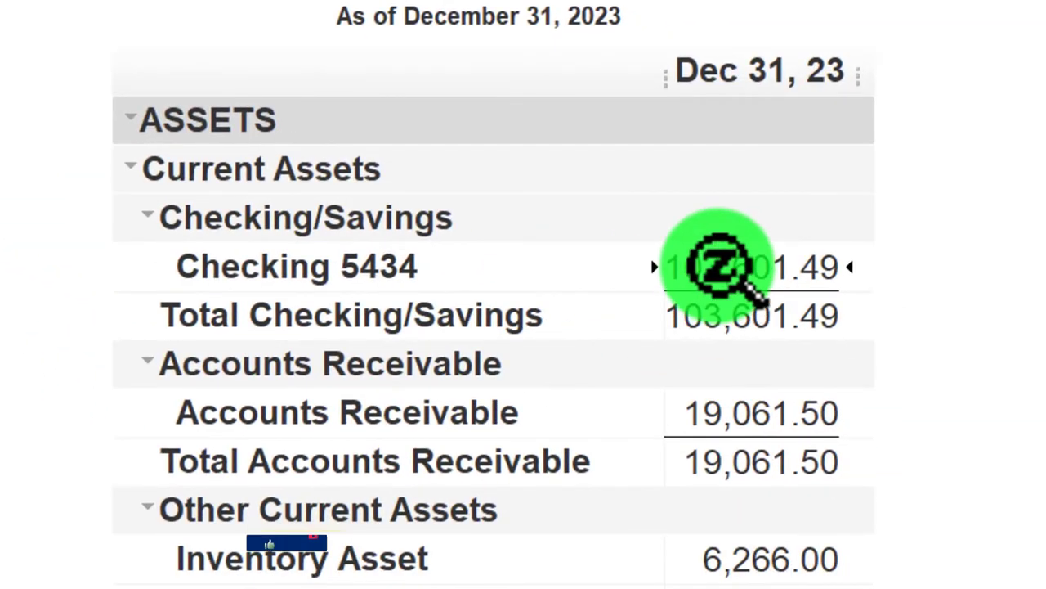
pyautogui.doubleClick(718, 266)
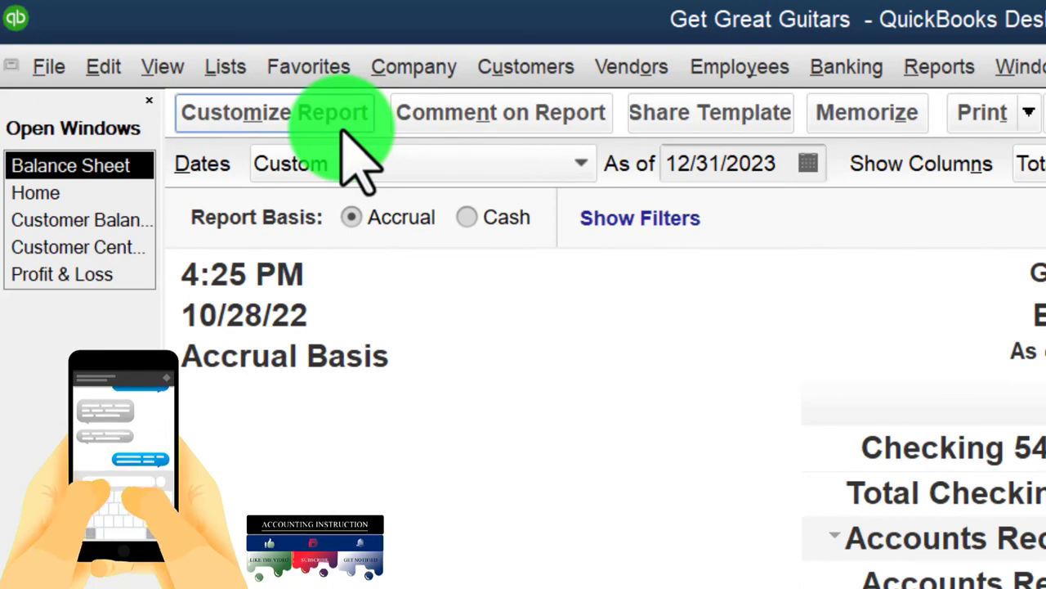
# Step: Customize the Balance Sheet's advanced options to display Active rows instead of only non-zero ones
pyautogui.click(343, 129)
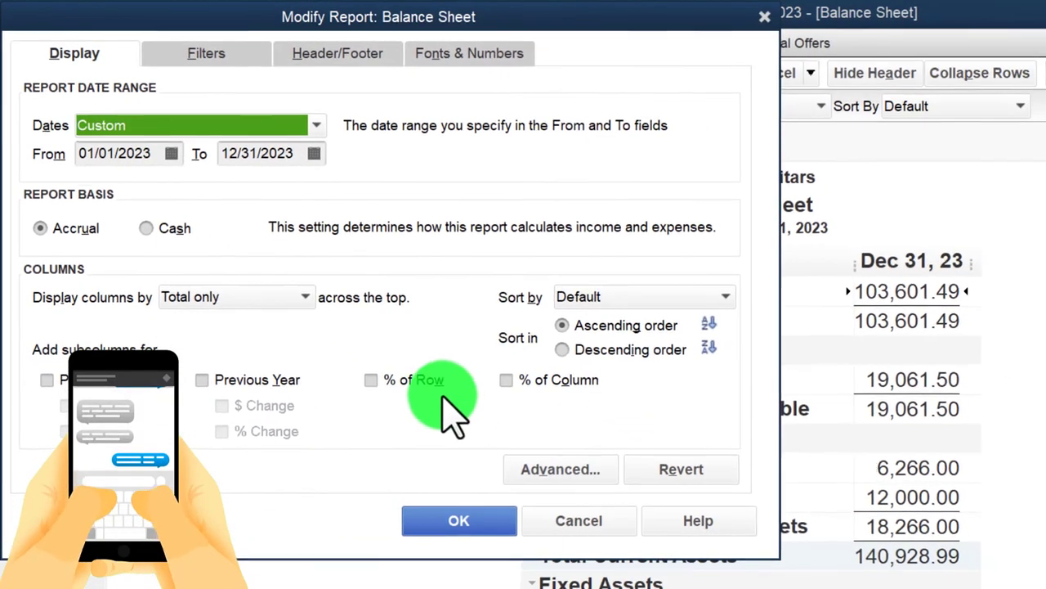
pyautogui.click(558, 468)
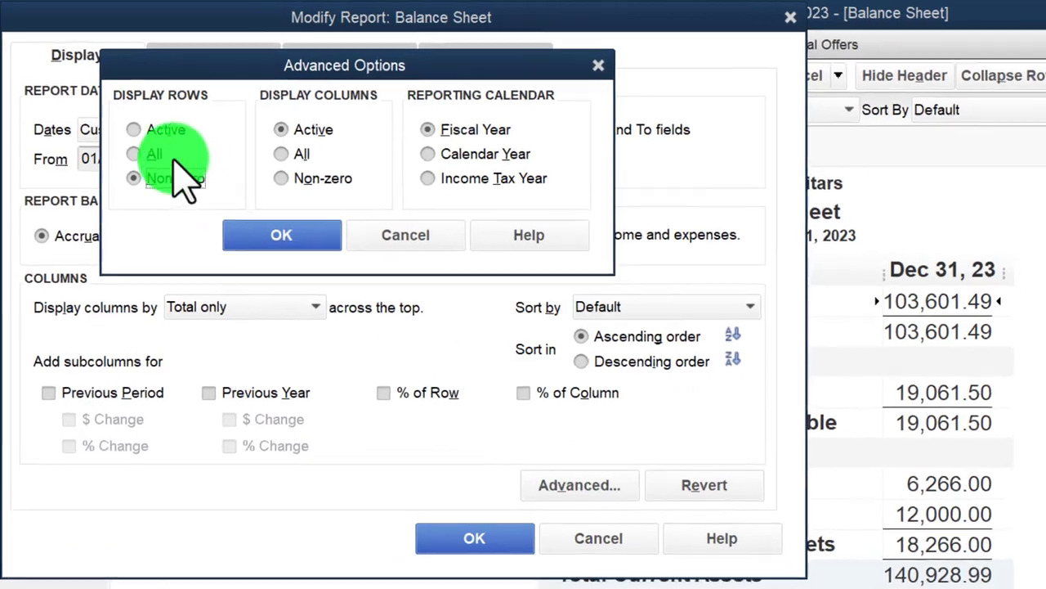
pyautogui.click(140, 132)
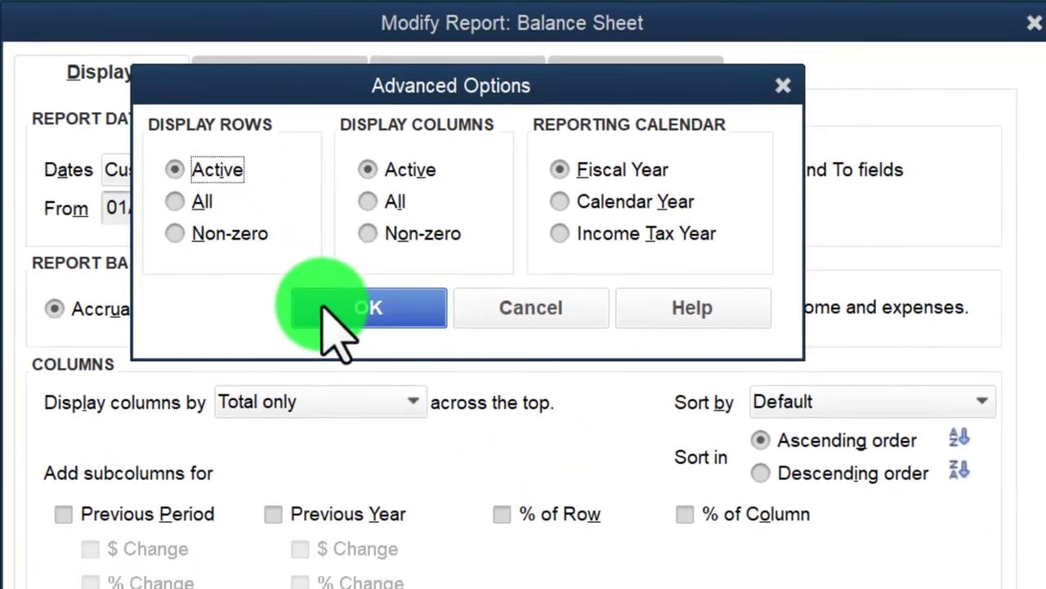
pyautogui.click(401, 383)
pyautogui.click(448, 530)
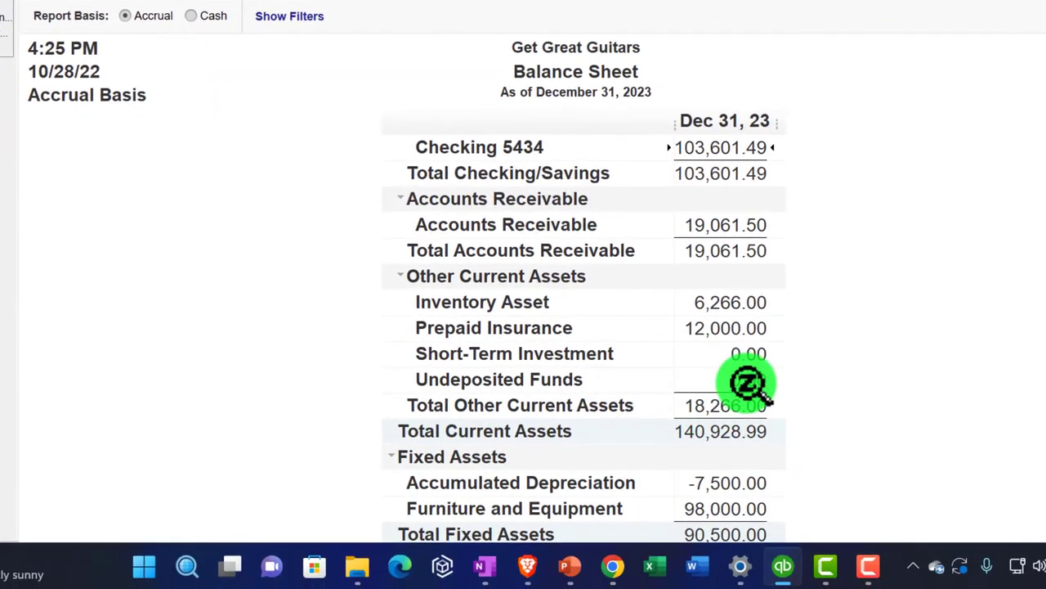
# Step: Drill down from Undeposited Funds to examine the 02/25/2023 payments and deposits, and return to the Balance Sheet
pyautogui.doubleClick(750, 377)
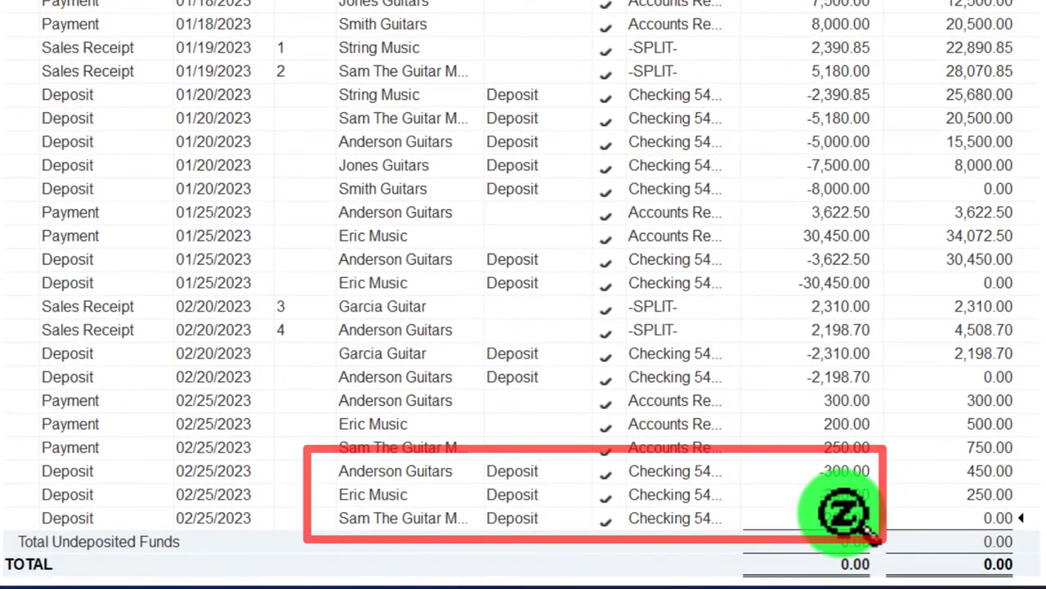
pyautogui.doubleClick(842, 495)
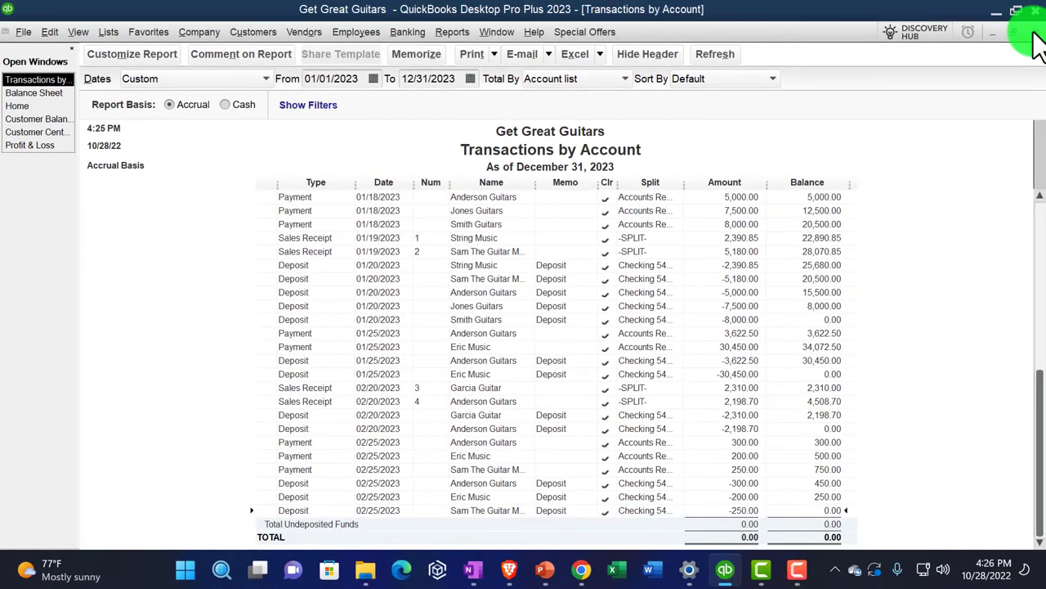
pyautogui.click(1035, 33)
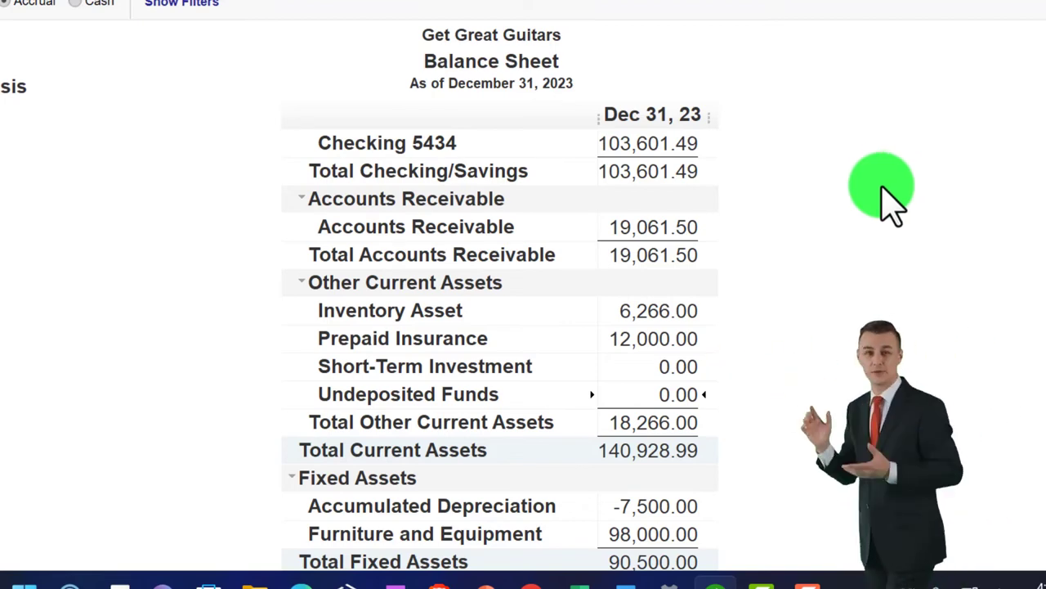
# Step: Open the Trial Balance report and set its date range from 01/01/2023 to 12/31/2023
pyautogui.scroll(1, 891, 204)
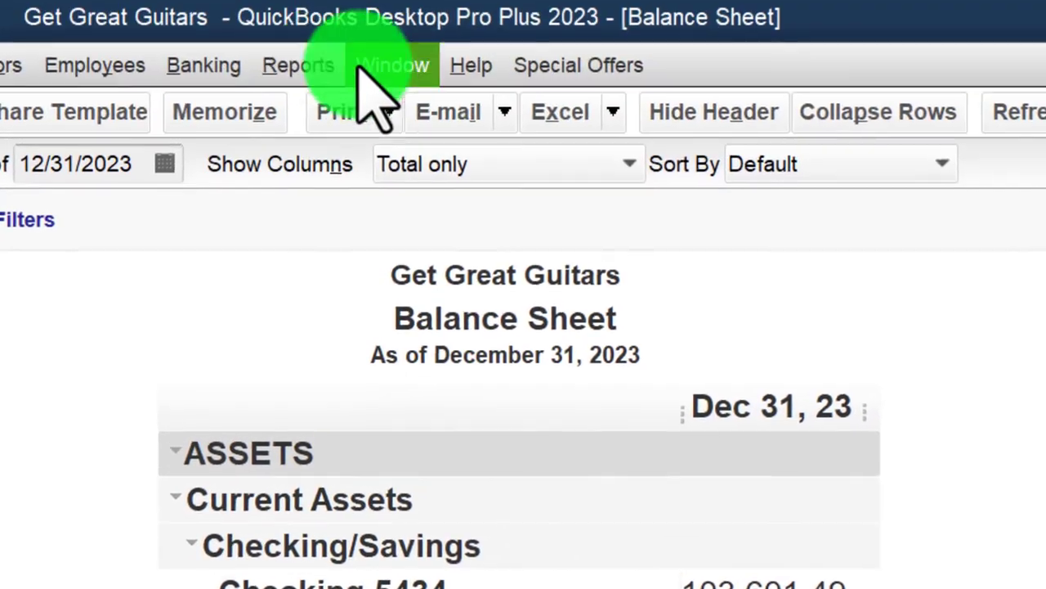
pyautogui.click(306, 68)
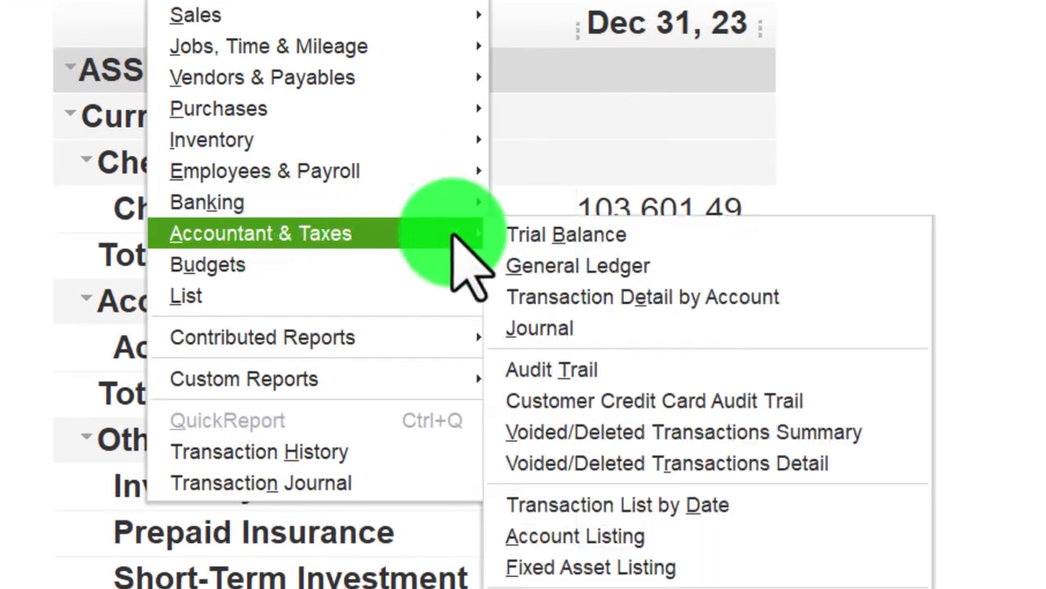
pyautogui.click(564, 262)
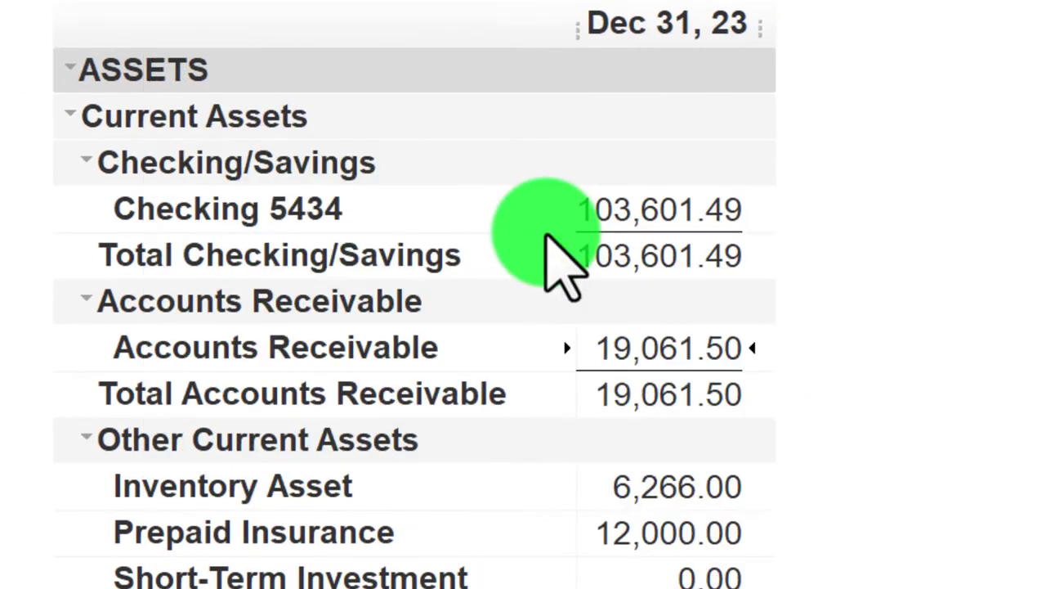
pyautogui.write('010')
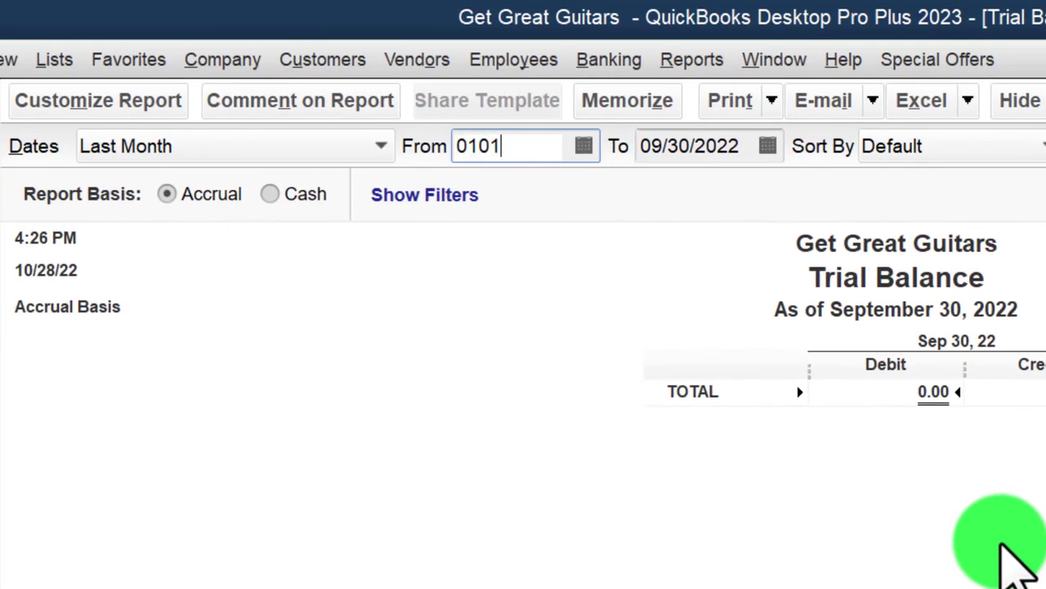
pyautogui.write('12312')
pyautogui.press('Tab')
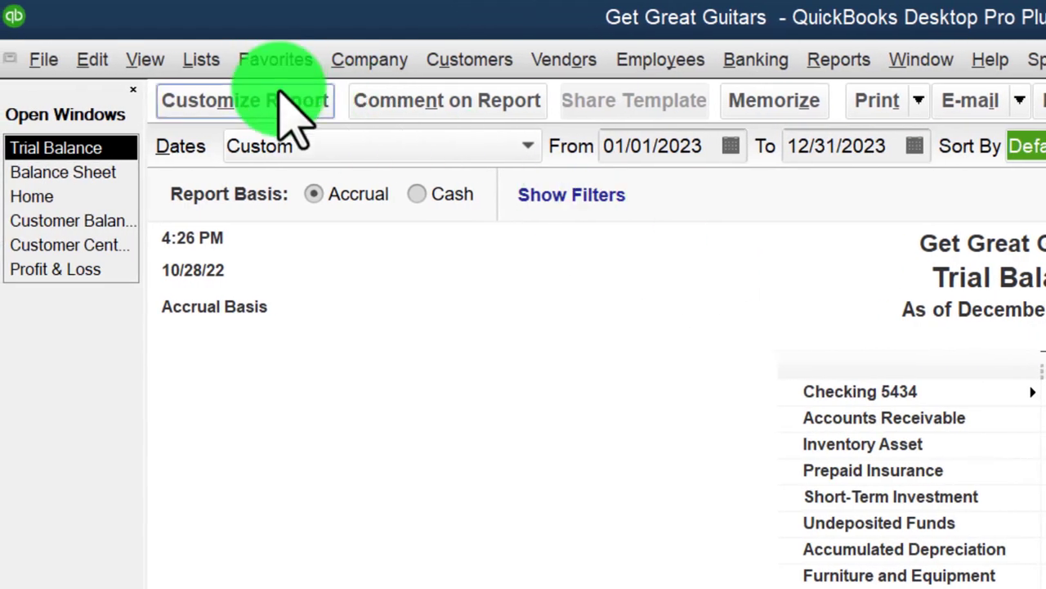
# Step: Enlarge the Trial Balance's column label font and apply the change to all related fonts
pyautogui.click(279, 99)
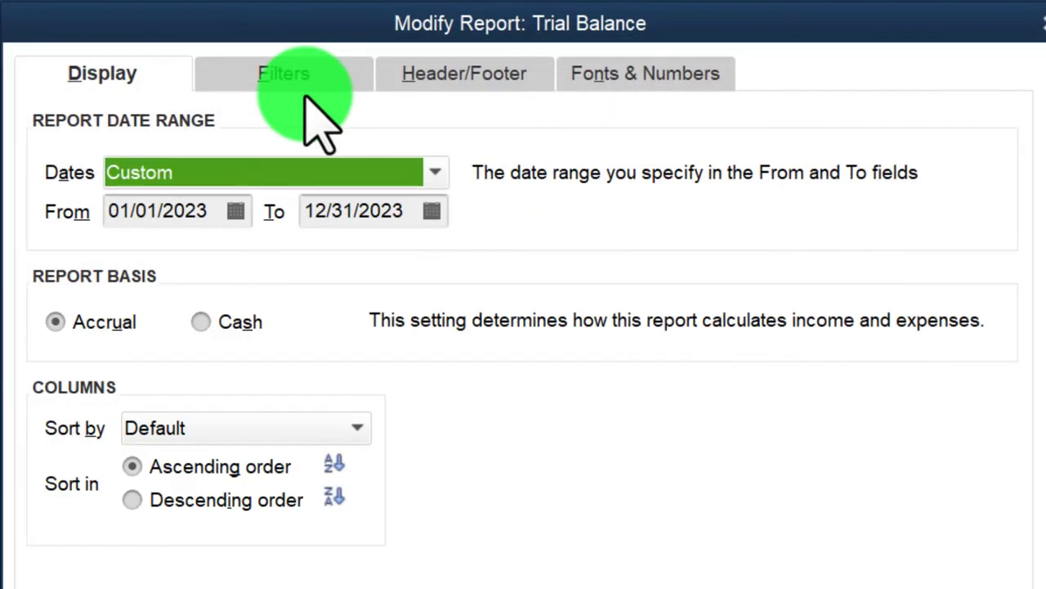
pyautogui.click(646, 72)
pyautogui.click(530, 458)
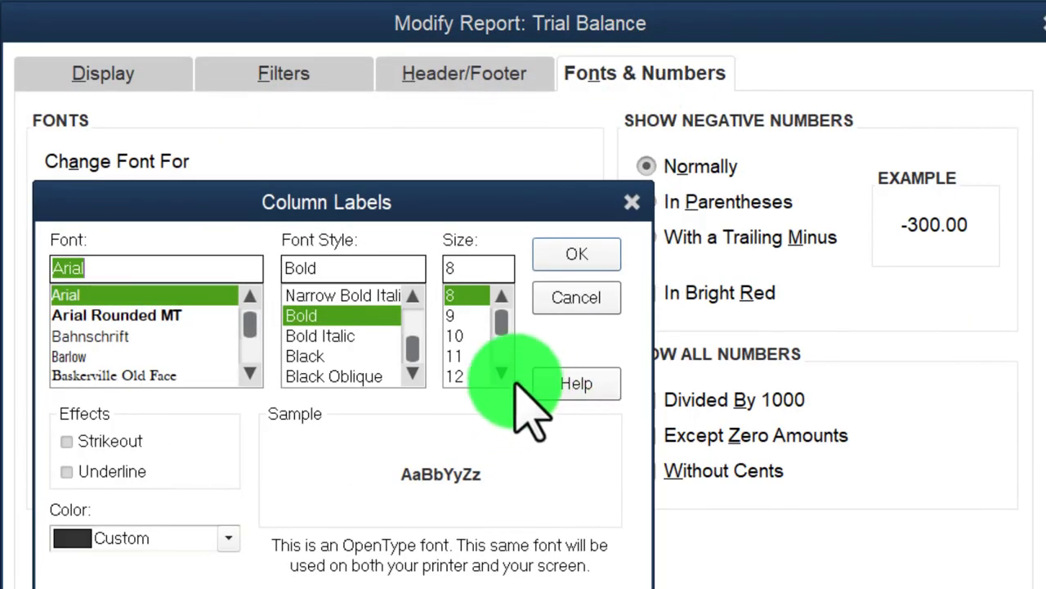
pyautogui.click(486, 375)
pyautogui.click(548, 260)
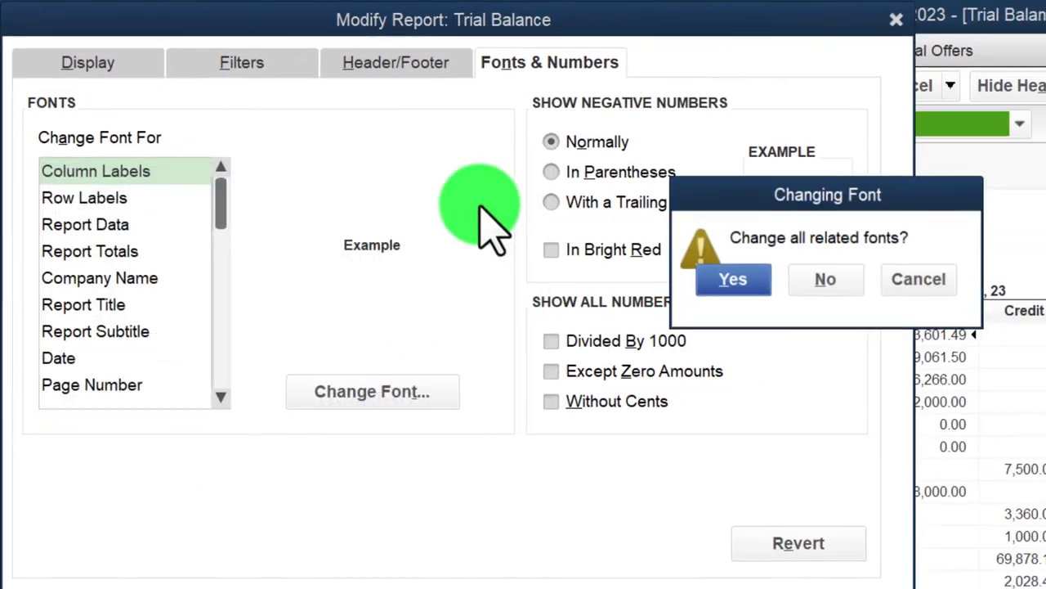
pyautogui.click(587, 228)
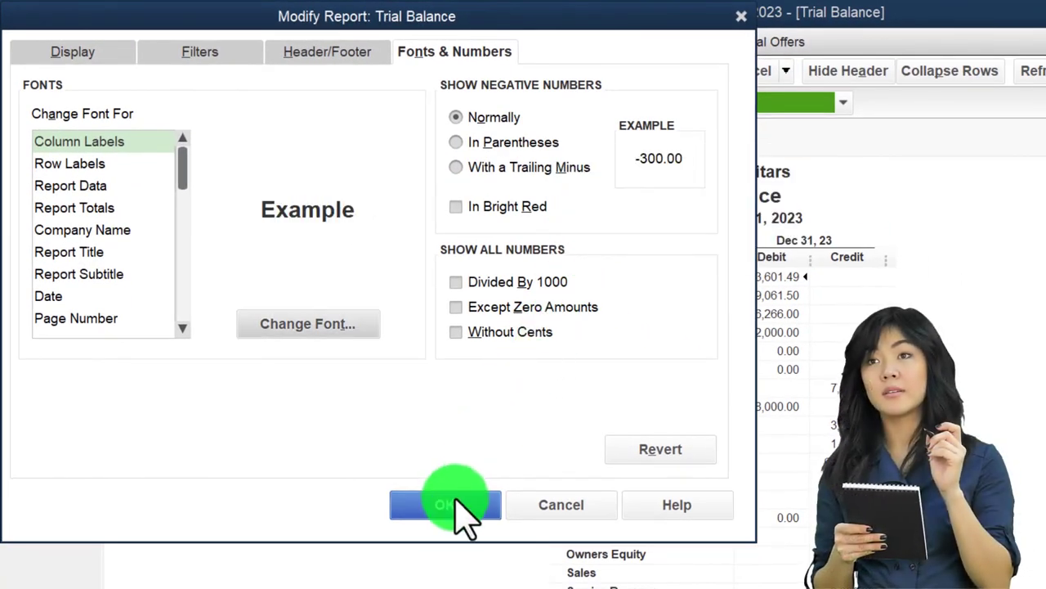
pyautogui.click(467, 502)
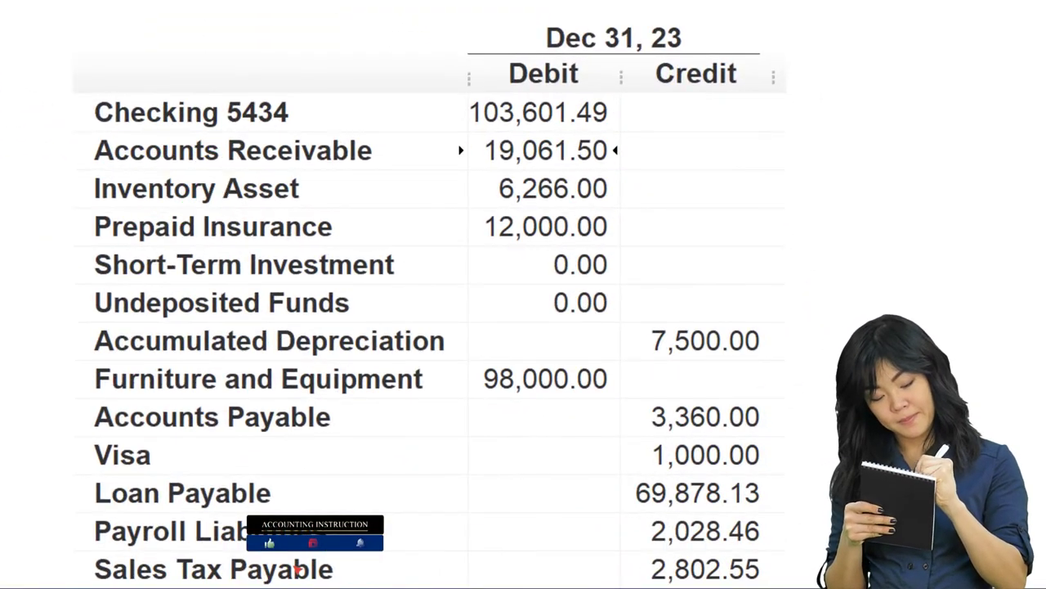
# Step: Examine the Trial Balance's debit and credit account balances down to the totals
pyautogui.scroll(-2, 539, 454)
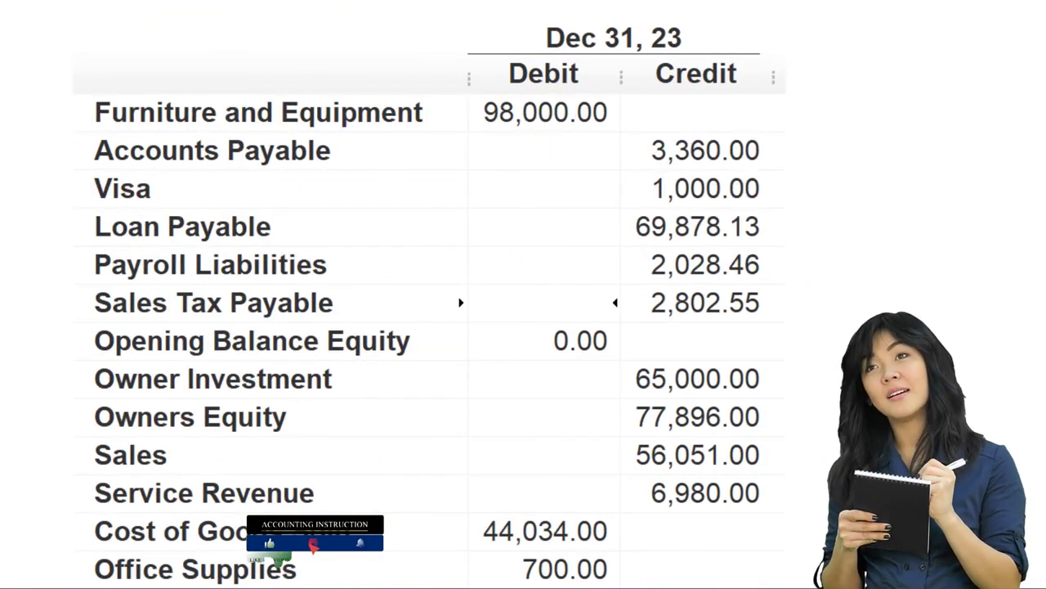
pyautogui.scroll(-2, 540, 531)
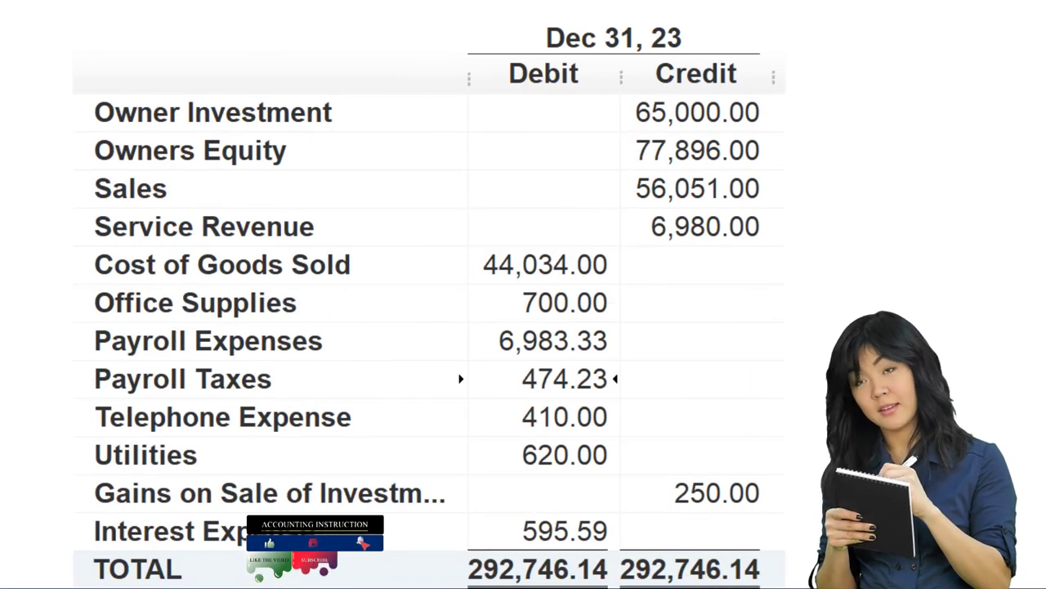
pyautogui.scroll(-1, 540, 531)
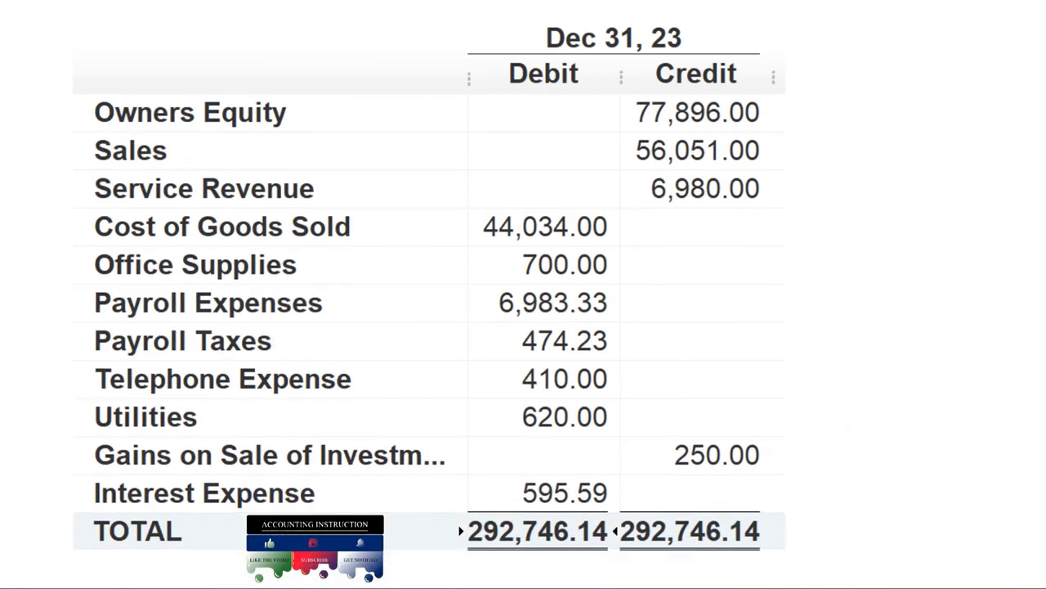